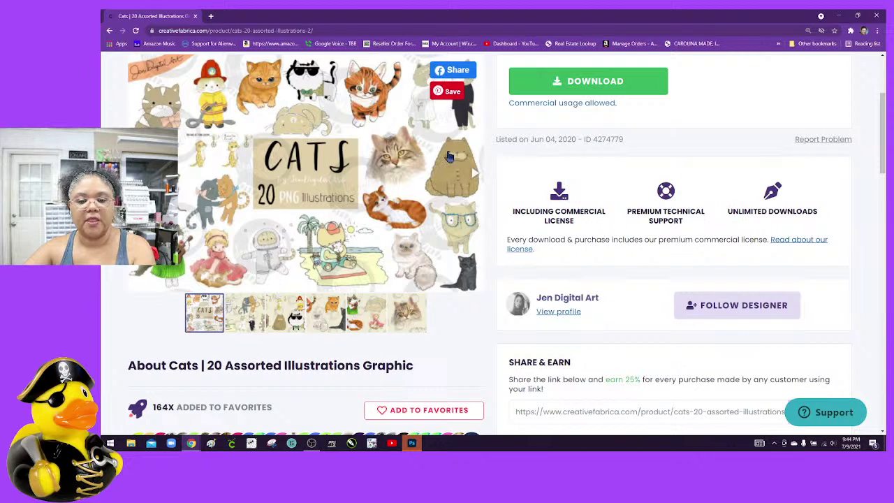
# Download the Cats 20 Assorted Illustrations set and extract its zip into the proposed Desktop folder Cats-20-Assorted-Illustrations-4274779
pyautogui.scroll(1, 479, 185)
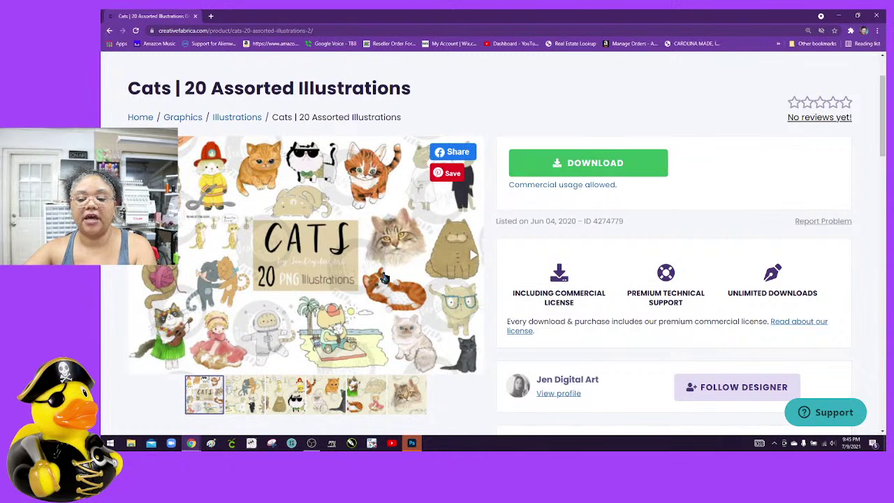
pyautogui.click(578, 164)
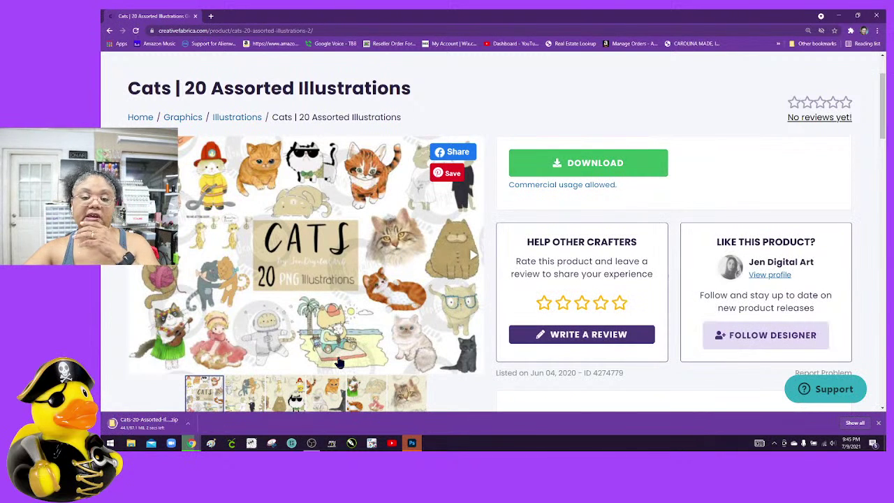
pyautogui.click(148, 423)
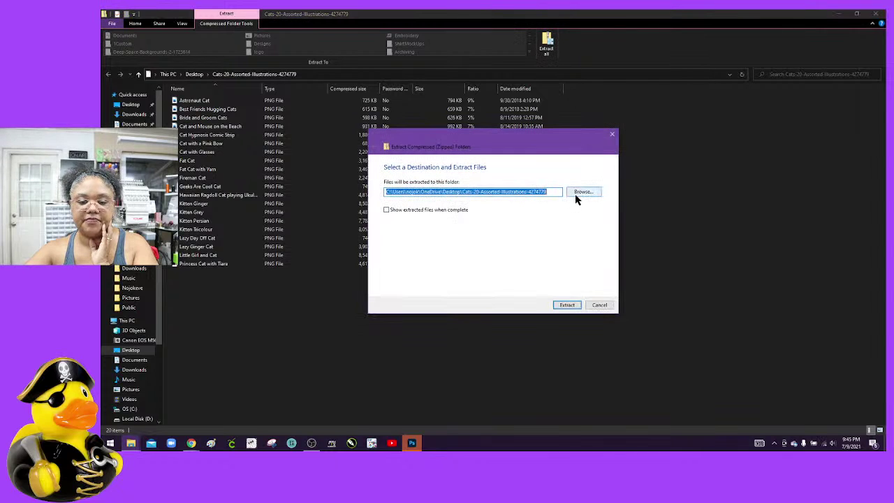
pyautogui.click(579, 194)
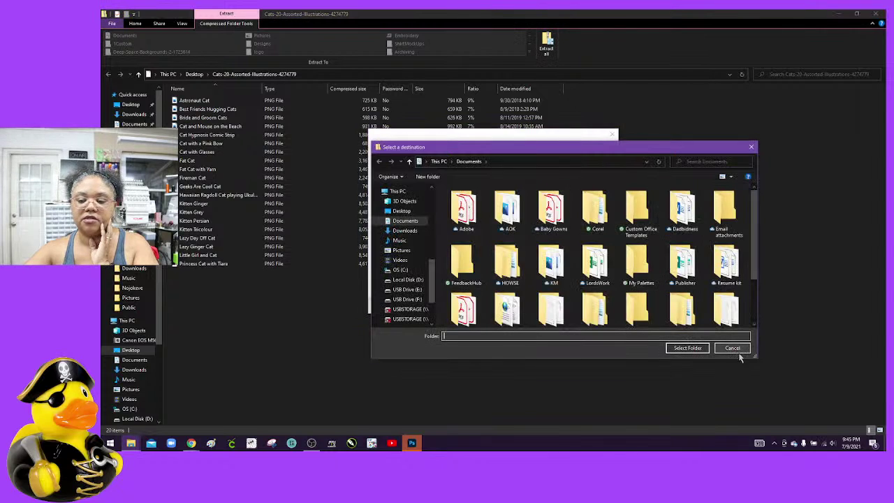
pyautogui.click(732, 353)
pyautogui.click(565, 304)
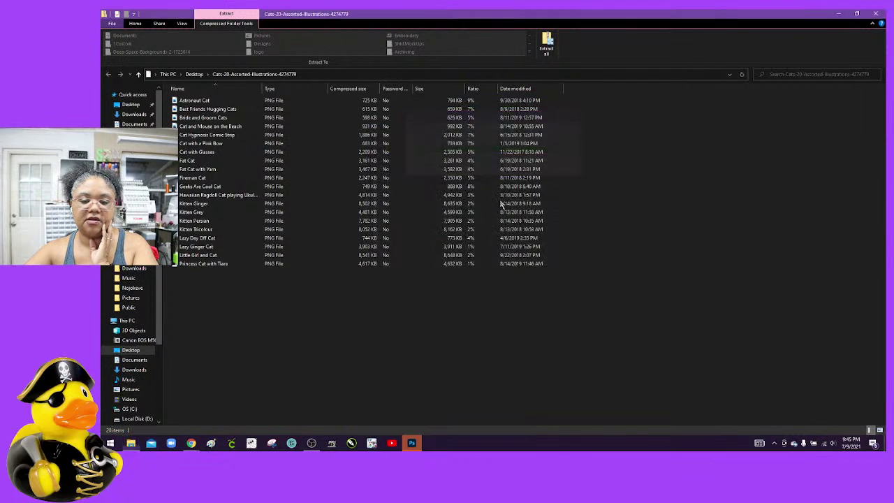
pyautogui.click(879, 15)
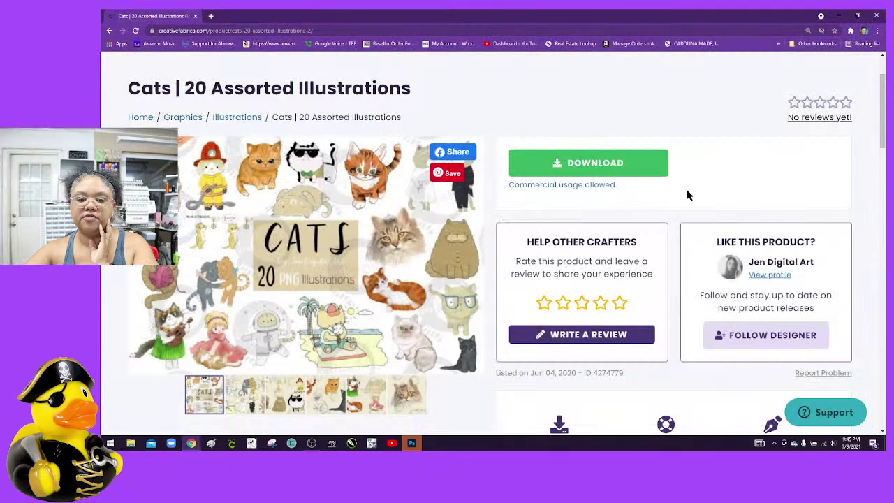
# Switch to Photoshop and create an 11 x 17 inch portrait document at 300 ppi in CMYK with a white background
pyautogui.click(412, 443)
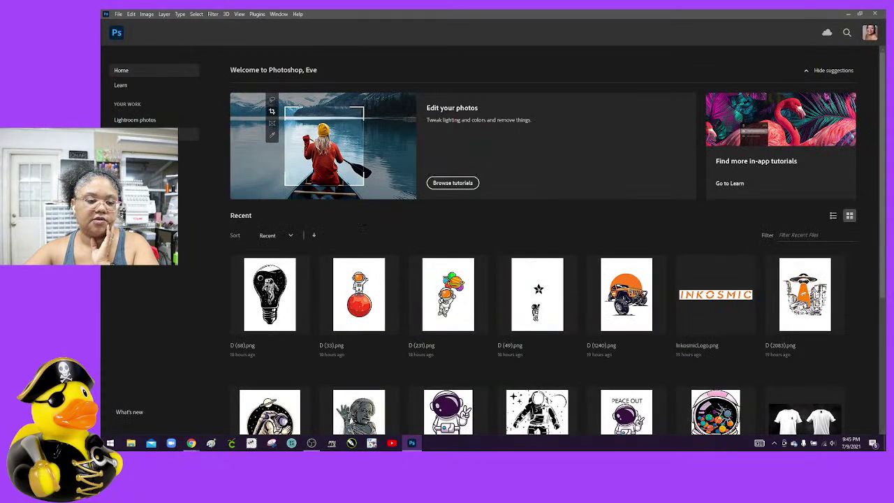
pyautogui.hotkey('ctrl', 'n')
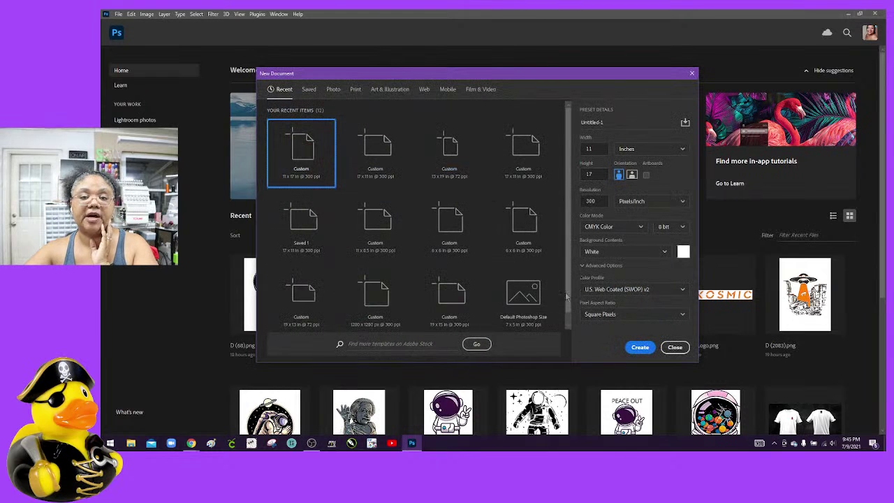
pyautogui.click(640, 348)
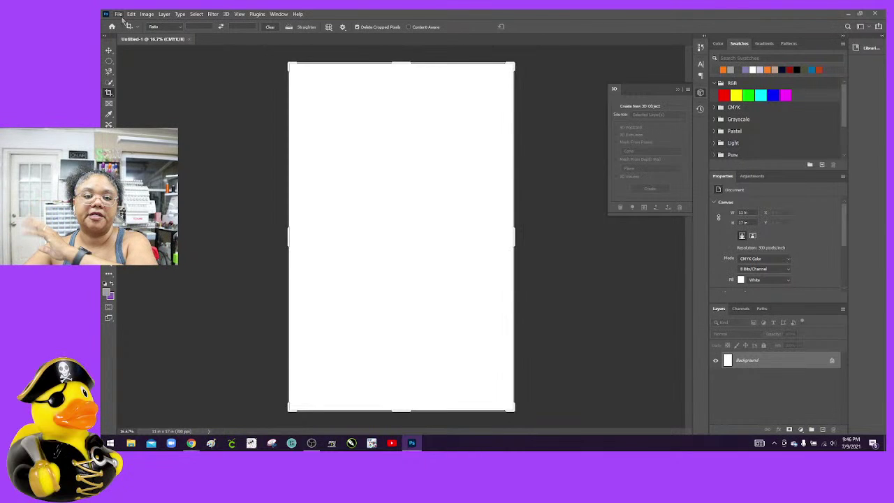
# Place Astronaut Cat as an embedded image from the Desktop folder Cats-20-Assorted-Illustrations-4274779 at its default size
pyautogui.click(120, 16)
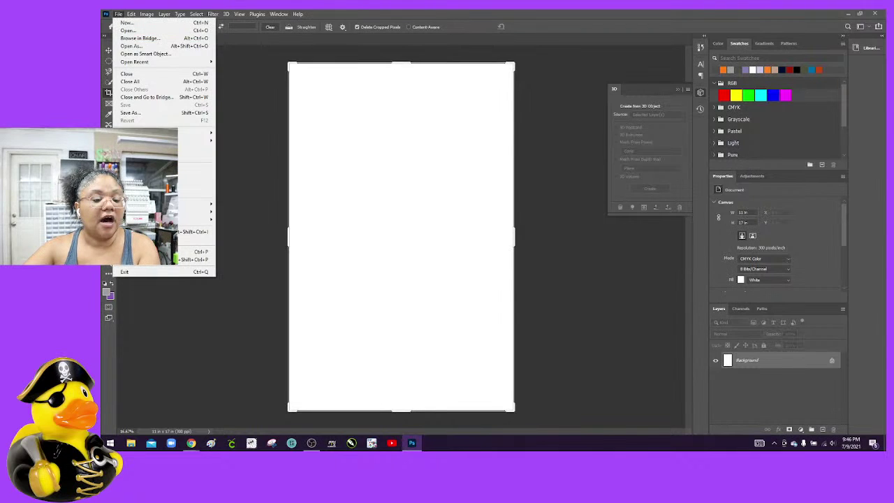
pyautogui.moveTo(195, 203)
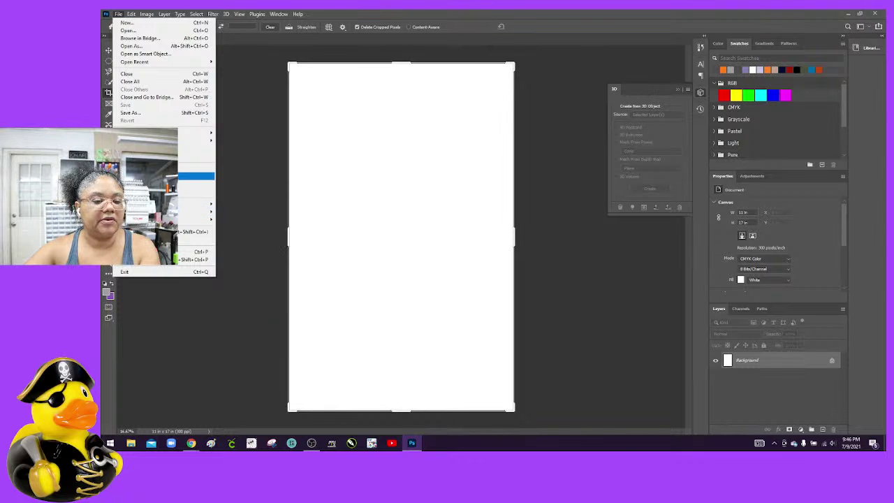
pyautogui.click(168, 176)
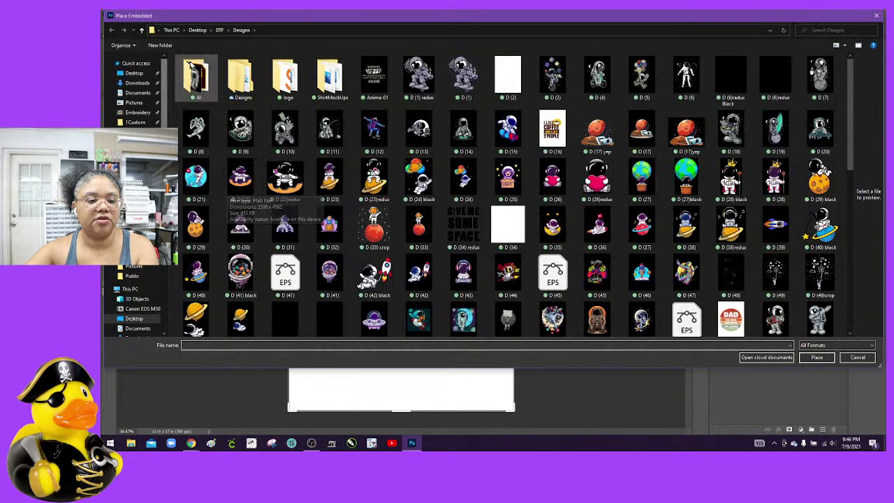
pyautogui.click(134, 73)
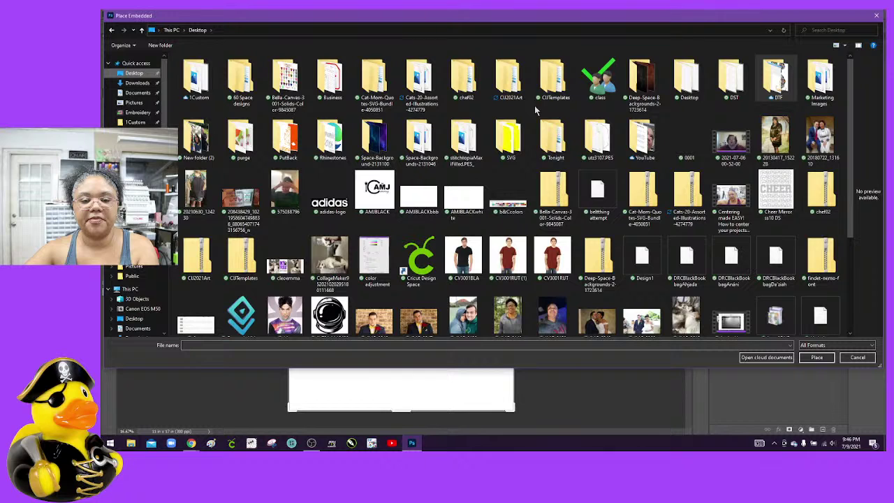
pyautogui.doubleClick(419, 80)
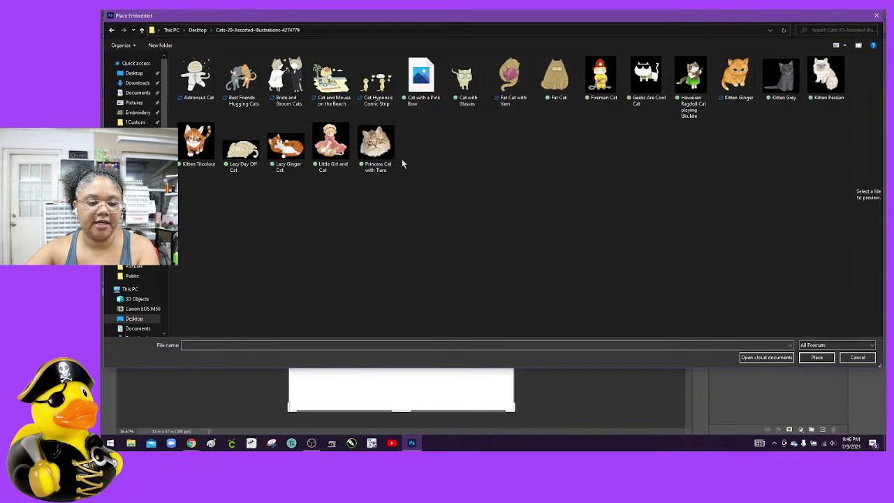
pyautogui.press('a')
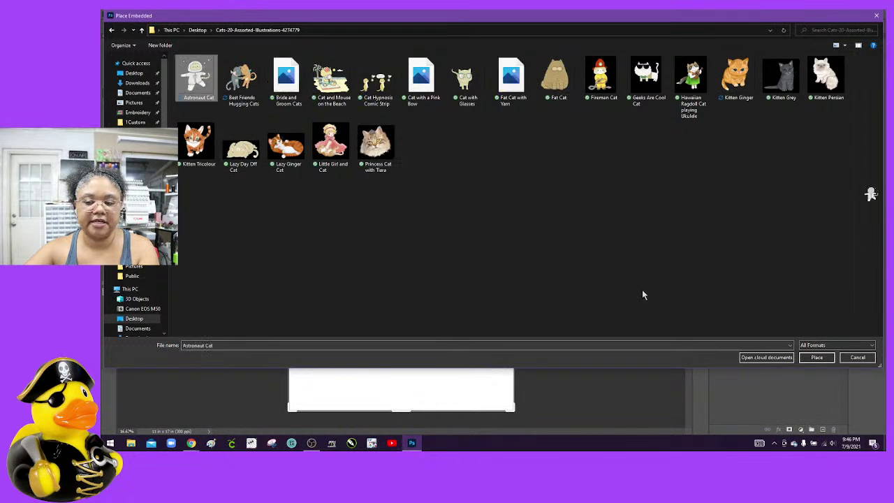
pyautogui.click(813, 359)
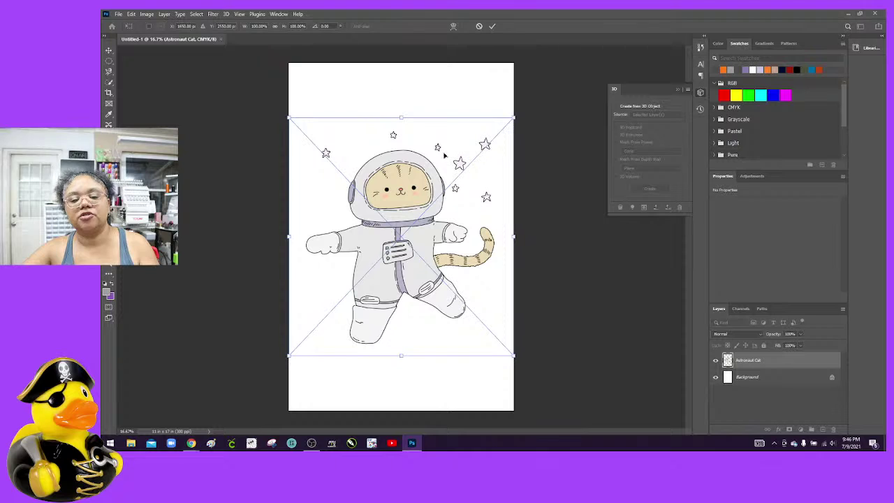
pyautogui.click(494, 27)
pyautogui.press('c')
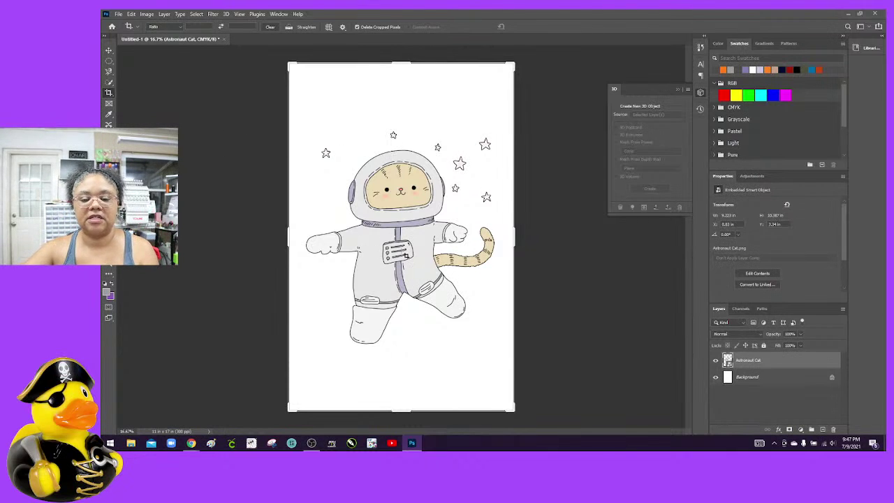
# Move the Astronaut Cat upward on the page to about X 0.89 in, Y 0.98 in
pyautogui.click(108, 50)
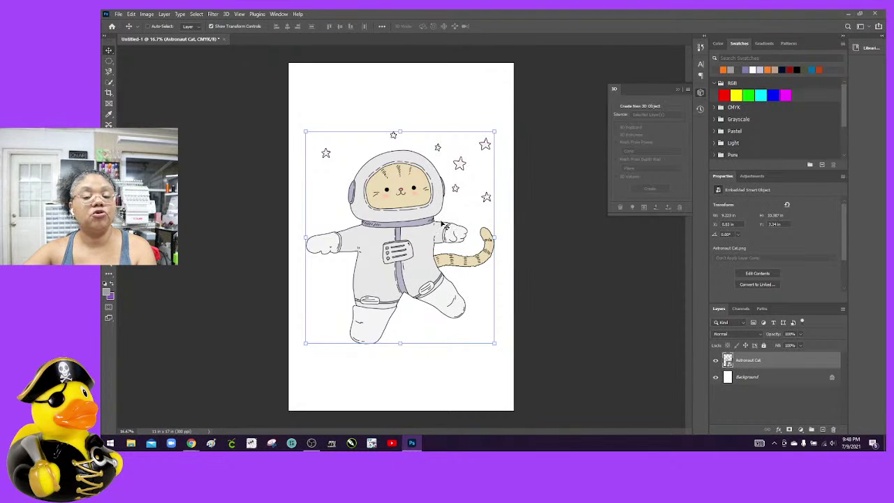
pyautogui.moveTo(439, 221); pyautogui.dragTo(424, 187)
pyautogui.moveTo(422, 201); pyautogui.dragTo(422, 165)
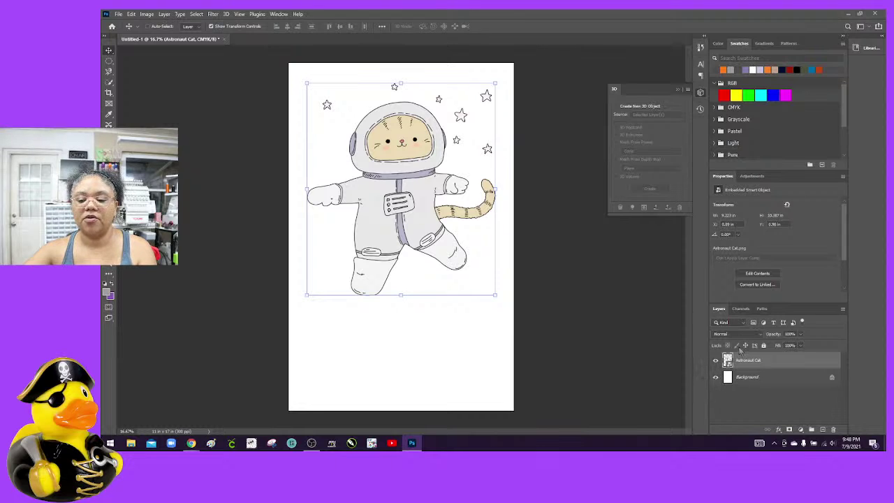
# Hide the Background layer and reposition the Astronaut Cat near the top of the page, at about X 0.89 in, Y 0.92 in
pyautogui.click(714, 377)
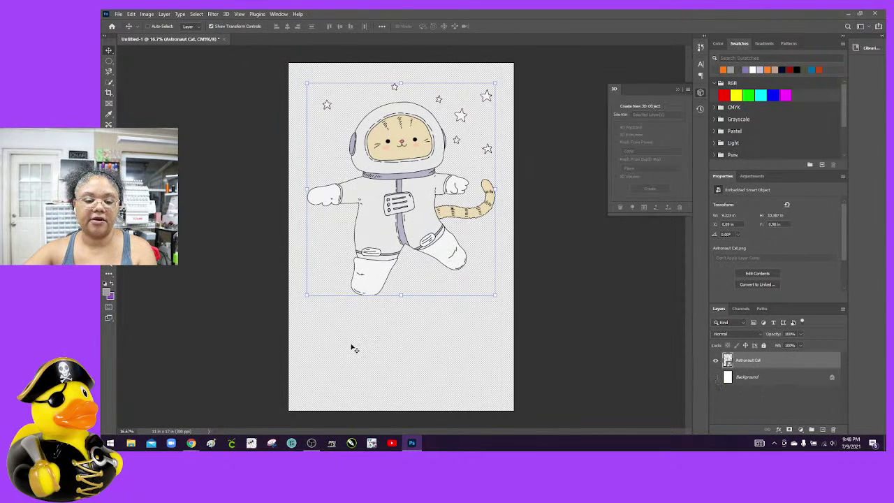
pyautogui.moveTo(385, 250)
pyautogui.mouseDown()
pyautogui.moveTo(380, 286)
pyautogui.moveTo(260, 288)
pyautogui.moveTo(318, 285)
pyautogui.moveTo(376, 260)
pyautogui.moveTo(371, 253)
pyautogui.mouseUp()
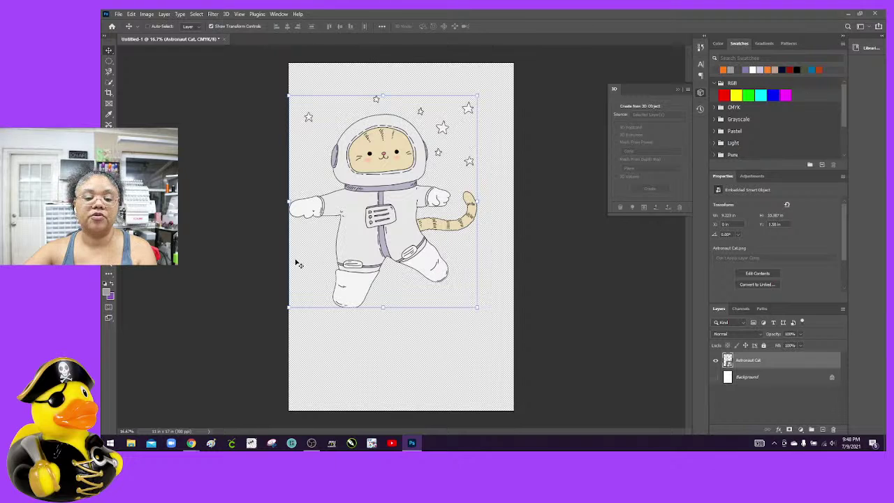
pyautogui.click(715, 378)
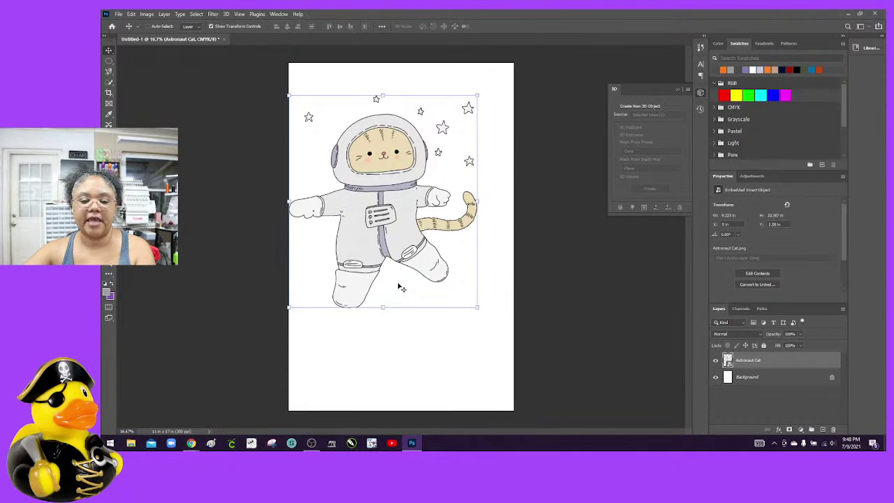
pyautogui.click(715, 377)
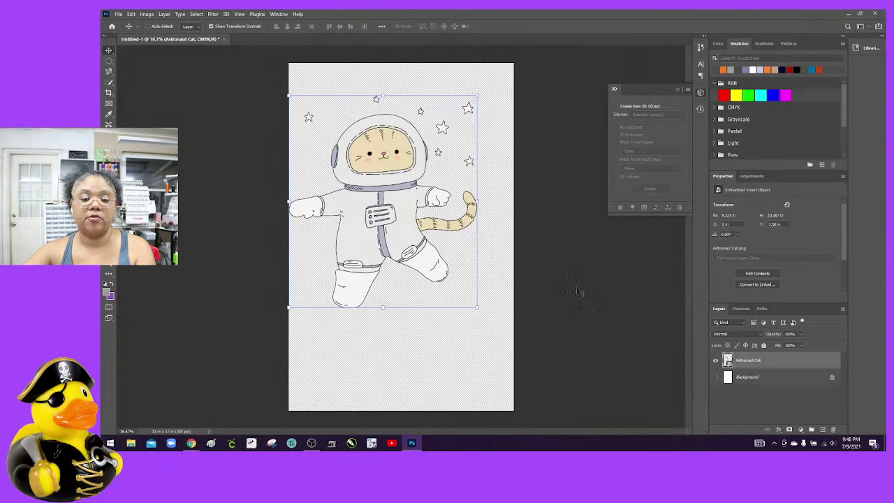
pyautogui.moveTo(392, 215); pyautogui.dragTo(409, 201)
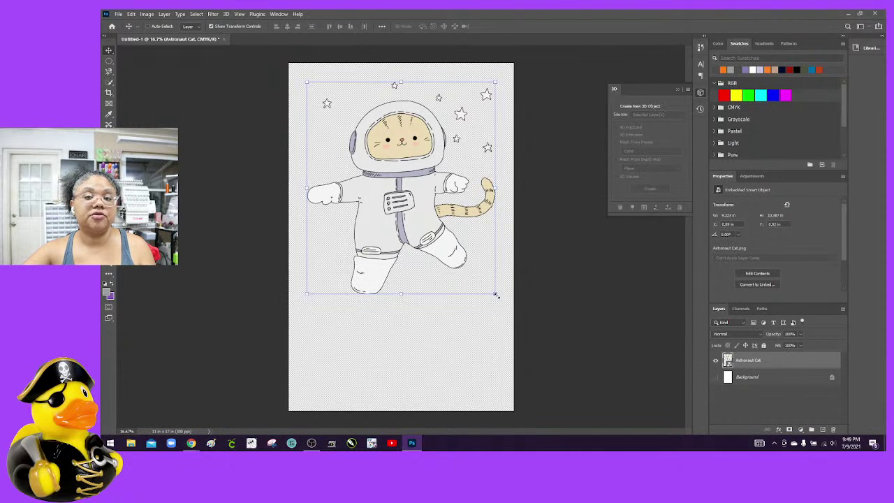
# Scale the Astronaut Cat down to about 26.7% and move it into the page's upper-left corner, at about X 0.23 in, Y 0.3 in
pyautogui.moveTo(495, 295)
pyautogui.mouseDown()
pyautogui.moveTo(421, 223)
pyautogui.moveTo(487, 315)
pyautogui.moveTo(514, 331)
pyautogui.moveTo(433, 235)
pyautogui.moveTo(511, 292)
pyautogui.mouseUp()
pyautogui.click(492, 26)
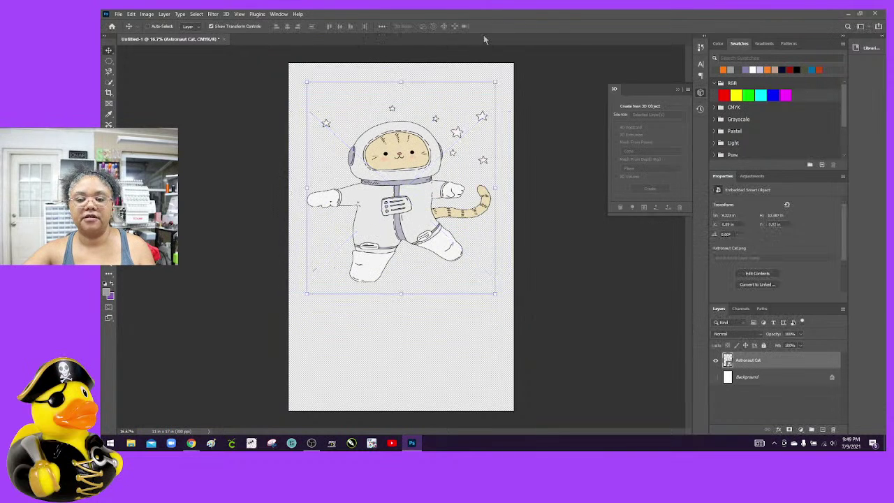
pyautogui.hotkey('ctrl', 't')
pyautogui.moveTo(491, 292); pyautogui.dragTo(329, 105)
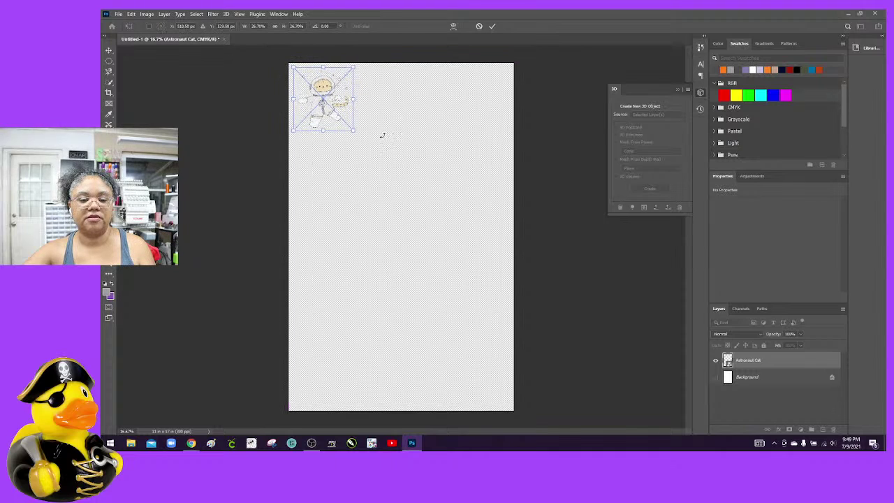
pyautogui.click(492, 26)
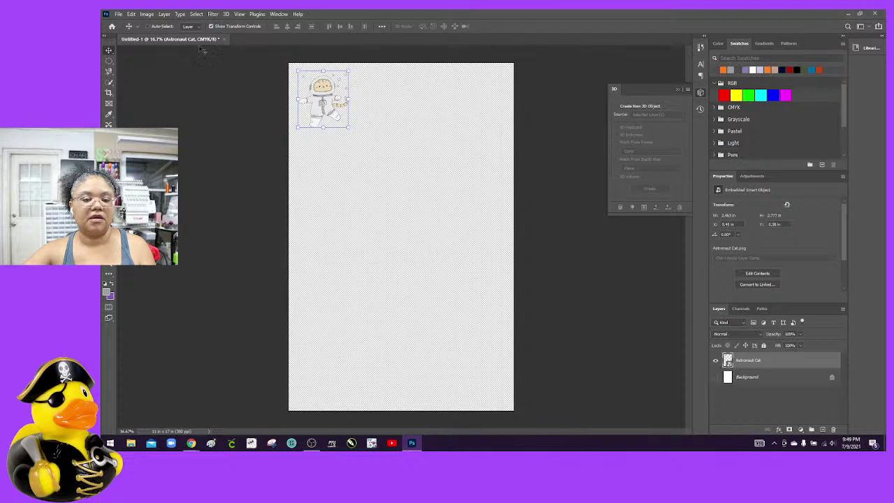
pyautogui.moveTo(323, 109); pyautogui.dragTo(313, 92)
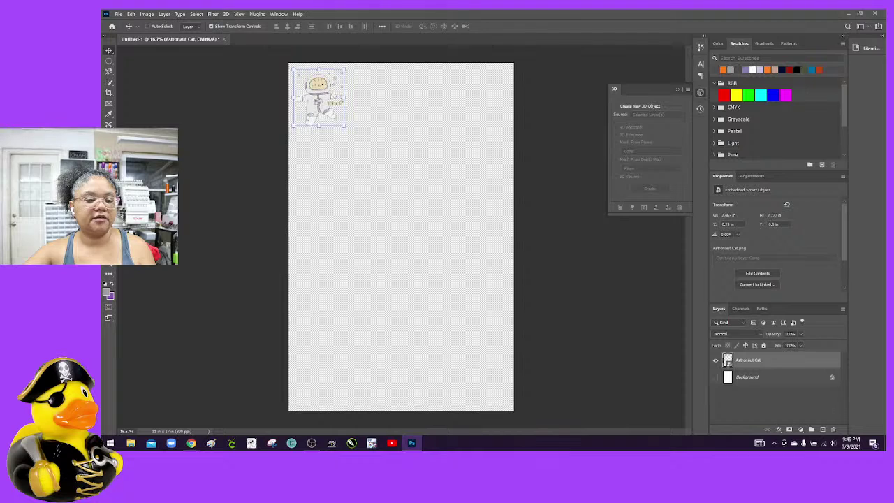
# Place Princess Cat with Tiara as an embedded image at 100% scale, slightly above the middle of the page
pyautogui.click(119, 15)
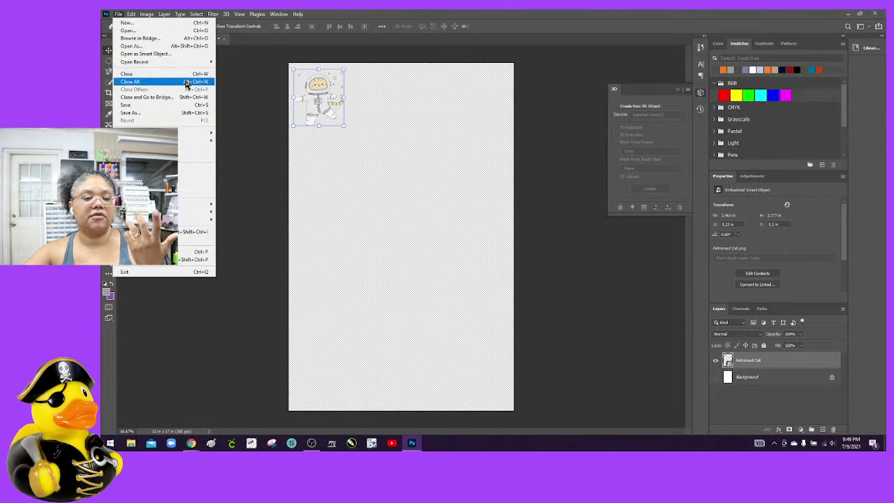
pyautogui.click(188, 170)
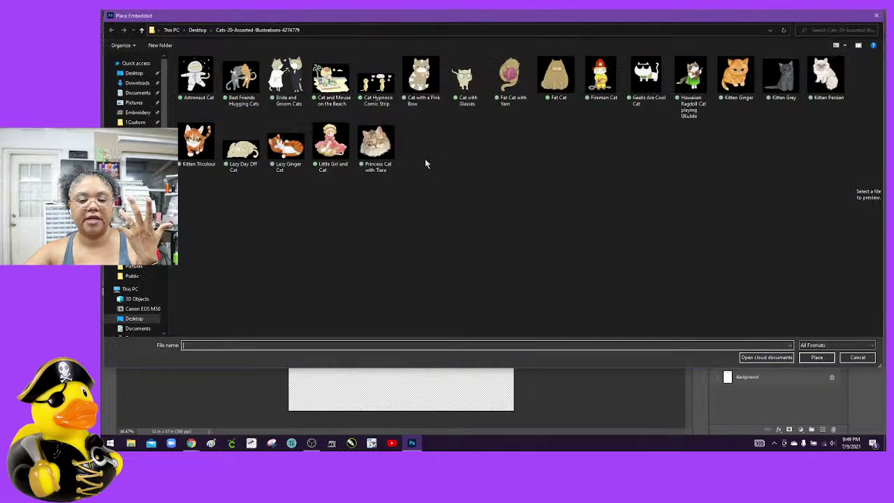
pyautogui.click(396, 162)
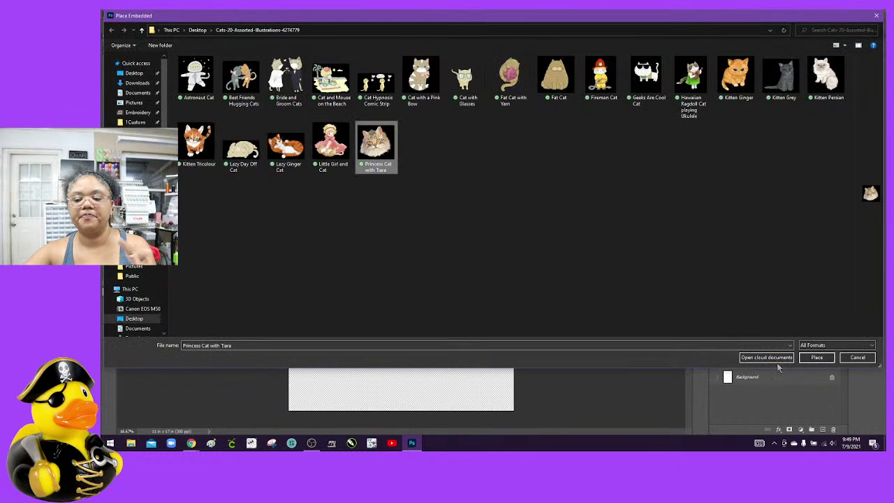
pyautogui.click(817, 358)
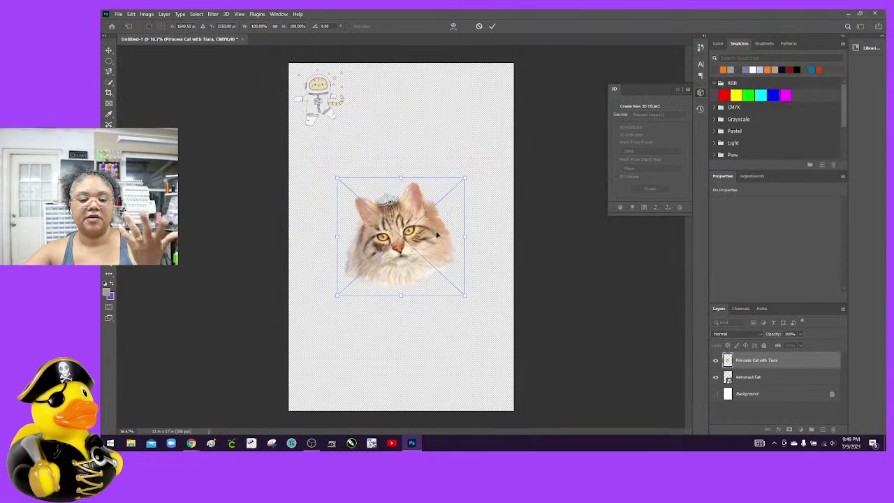
pyautogui.moveTo(437, 235); pyautogui.dragTo(435, 204)
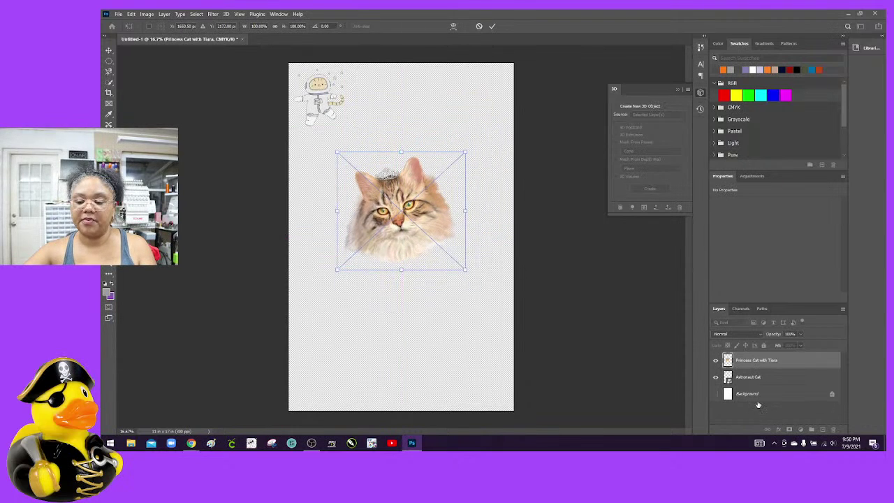
pyautogui.press('Return')
# Show the Background layer and move the Princess Cat slightly left and down, to about X 1.9 in, Y 4.76 in
pyautogui.click(716, 395)
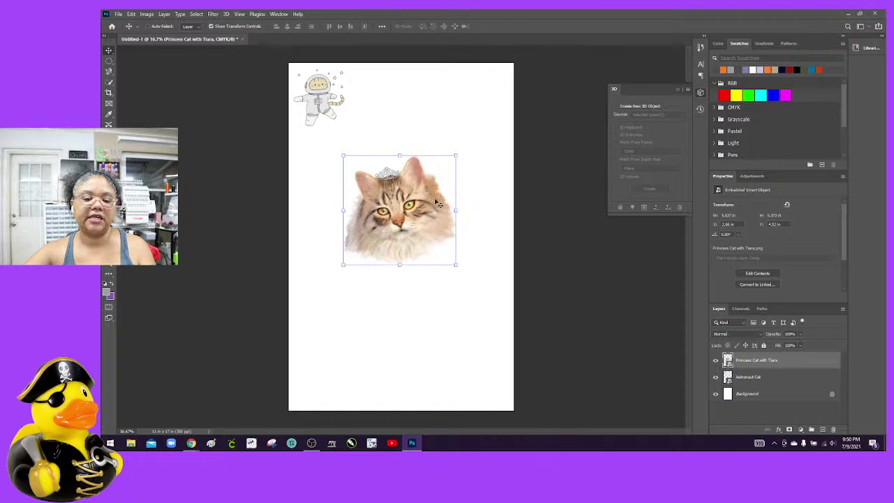
pyautogui.moveTo(376, 196)
pyautogui.mouseDown()
pyautogui.moveTo(382, 157)
pyautogui.moveTo(386, 166)
pyautogui.moveTo(356, 187)
pyautogui.moveTo(362, 200)
pyautogui.mouseUp()
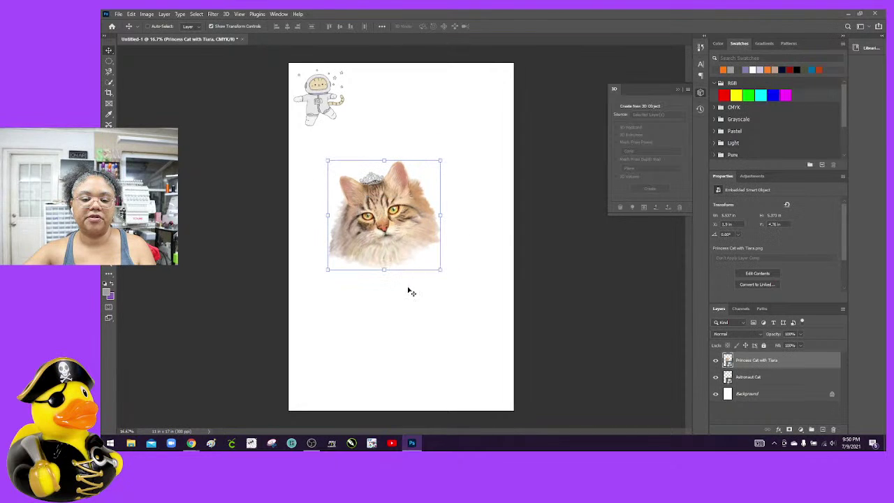
# Scale the Princess Cat down to about 3.65 in wide and place it beside the Astronaut Cat, at about X 3.23 in, Y 0.41 in
pyautogui.moveTo(363, 233); pyautogui.dragTo(381, 159)
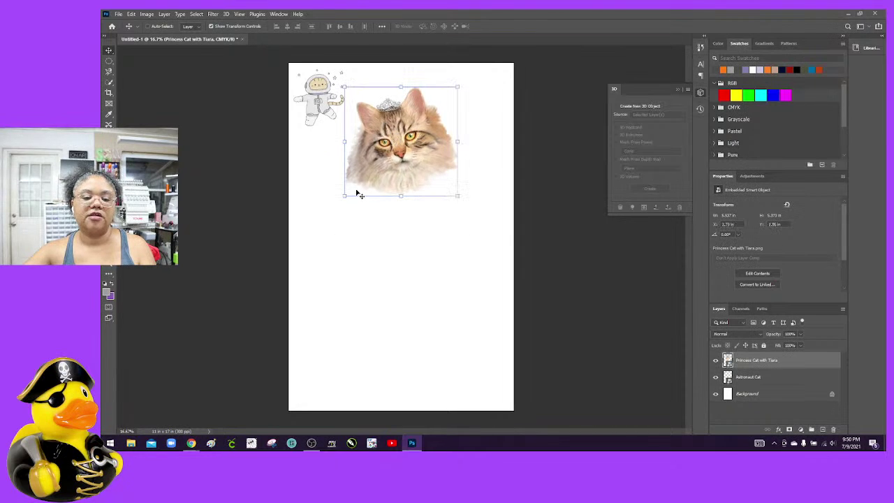
pyautogui.moveTo(345, 196); pyautogui.dragTo(400, 157)
pyautogui.moveTo(438, 129); pyautogui.dragTo(400, 119)
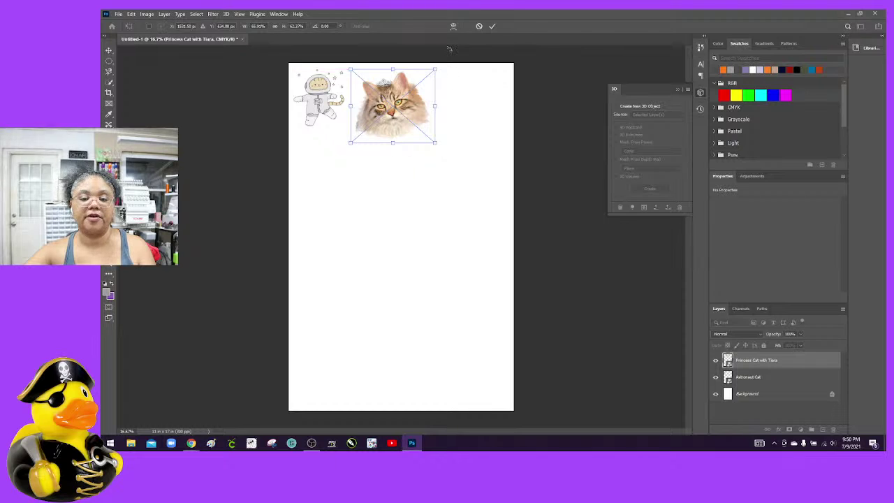
pyautogui.click(491, 26)
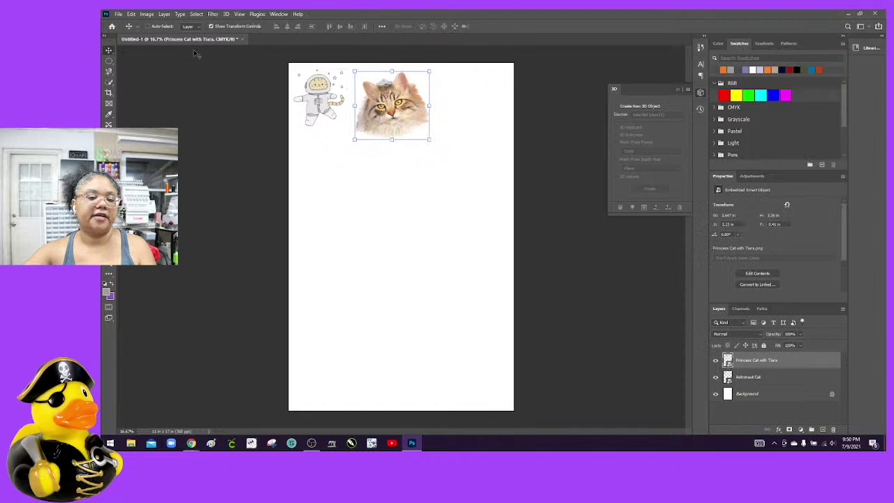
# Open the Astronaut Cat image from the Cats-20-Assorted-Illustrations-4274779 folder as its own document, assigning the working RGB profile Adobe RGB (1998)
pyautogui.click(118, 14)
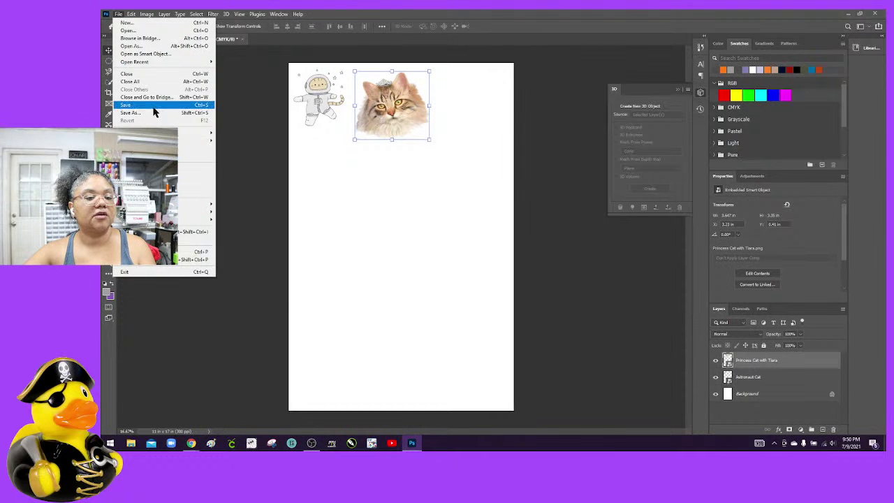
pyautogui.click(129, 30)
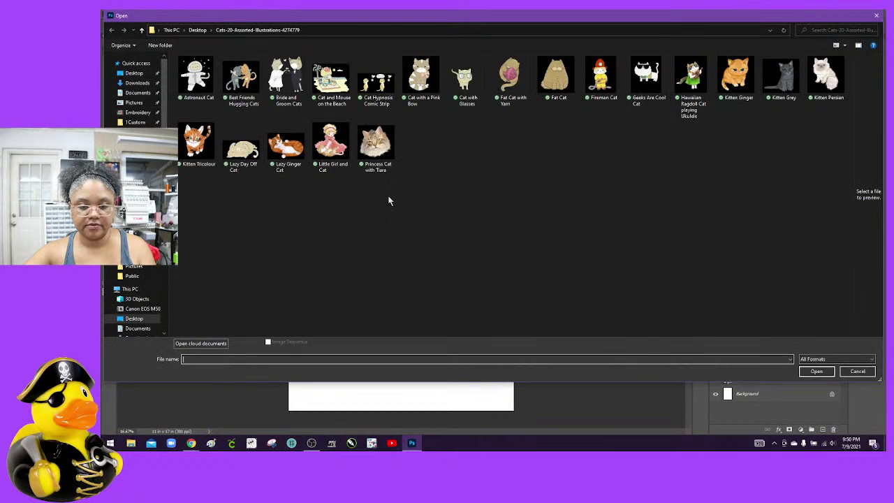
pyautogui.click(196, 78)
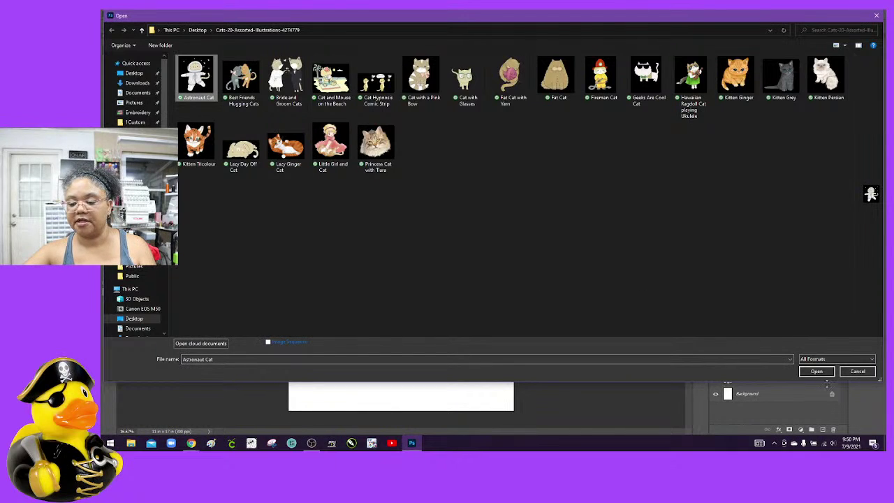
pyautogui.click(817, 371)
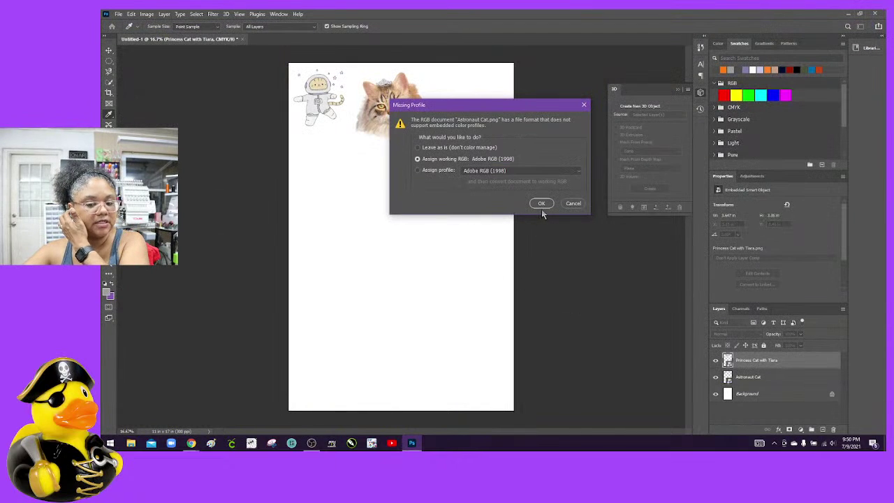
pyautogui.click(541, 204)
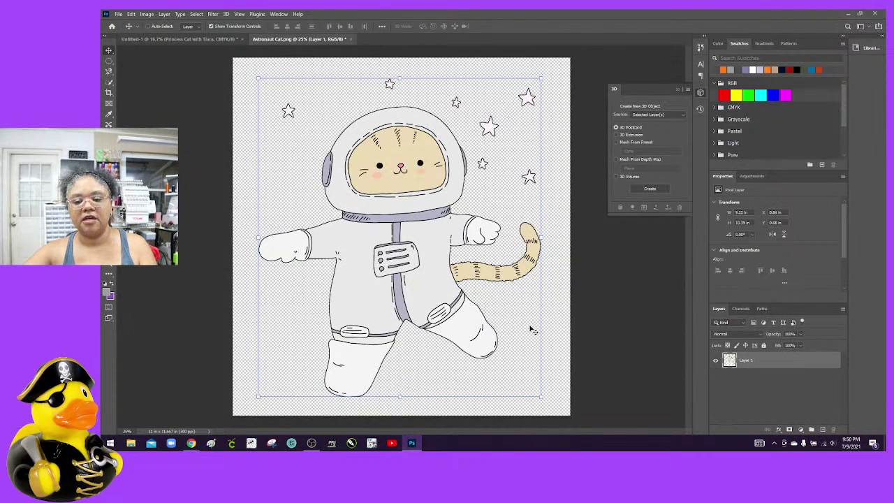
# Crop the Astronaut Cat canvas on all four sides to the edges of the artwork, about 9.22 x 10.39 in
pyautogui.click(108, 93)
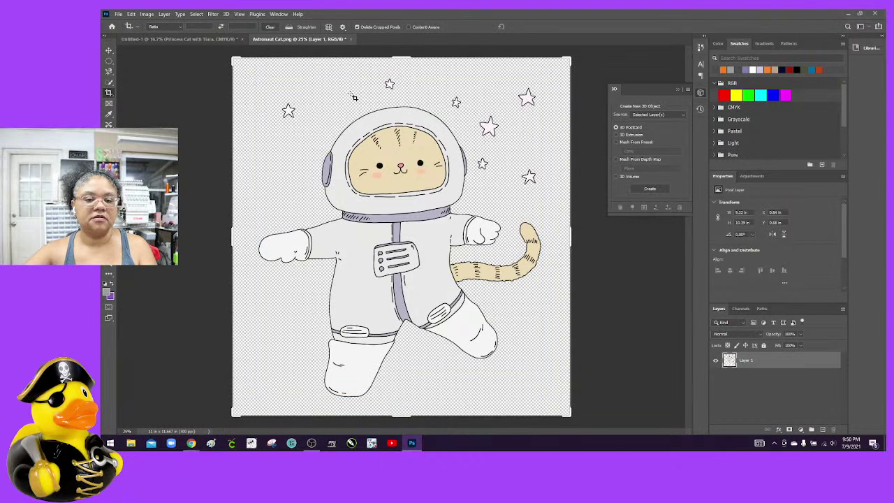
pyautogui.moveTo(415, 63); pyautogui.dragTo(409, 71)
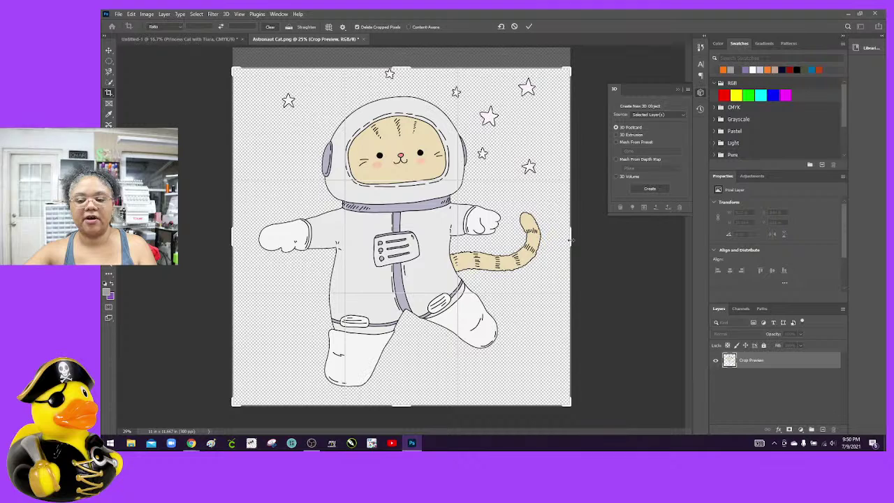
pyautogui.moveTo(571, 241); pyautogui.dragTo(556, 240)
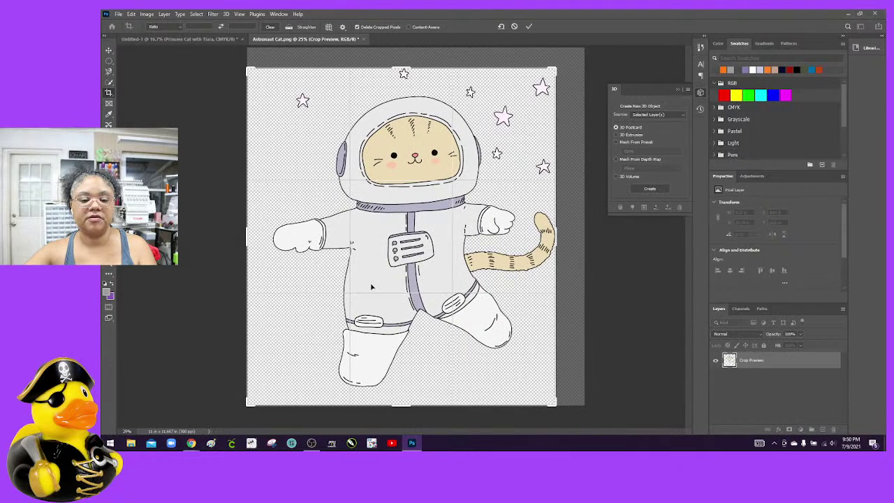
pyautogui.moveTo(395, 407); pyautogui.dragTo(396, 387)
pyautogui.moveTo(246, 226); pyautogui.dragTo(260, 218)
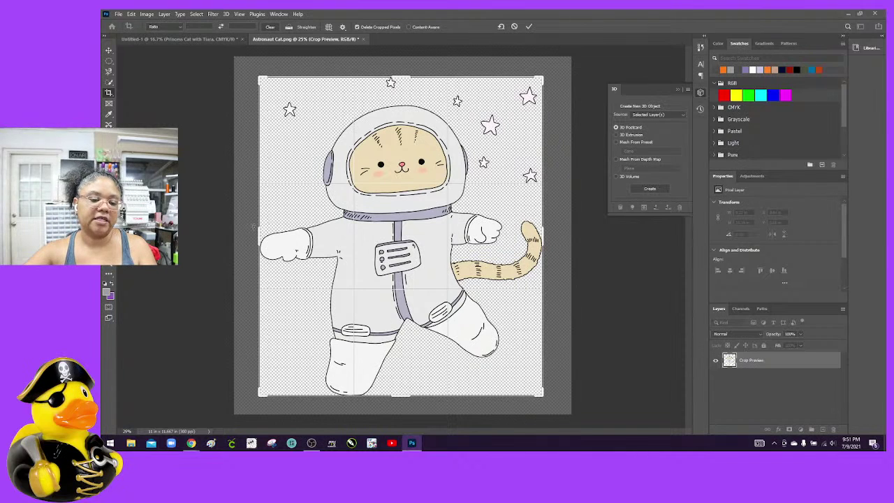
pyautogui.click(529, 28)
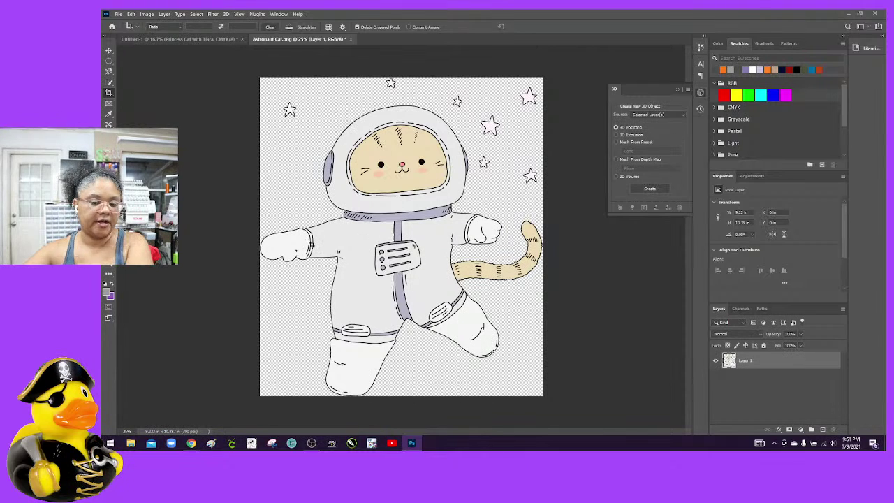
# Export the cropped Astronaut Cat as a PNG, replacing the existing Astronaut Cat file in the illustrations folder
pyautogui.click(120, 15)
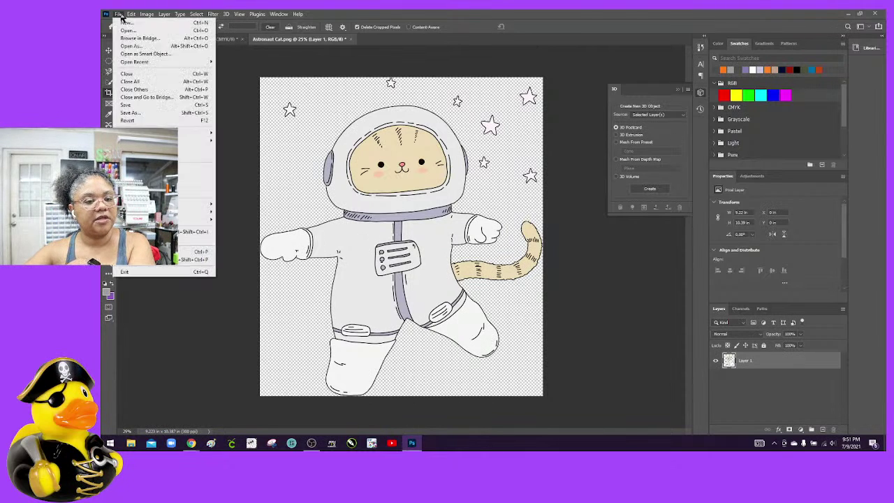
pyautogui.click(227, 134)
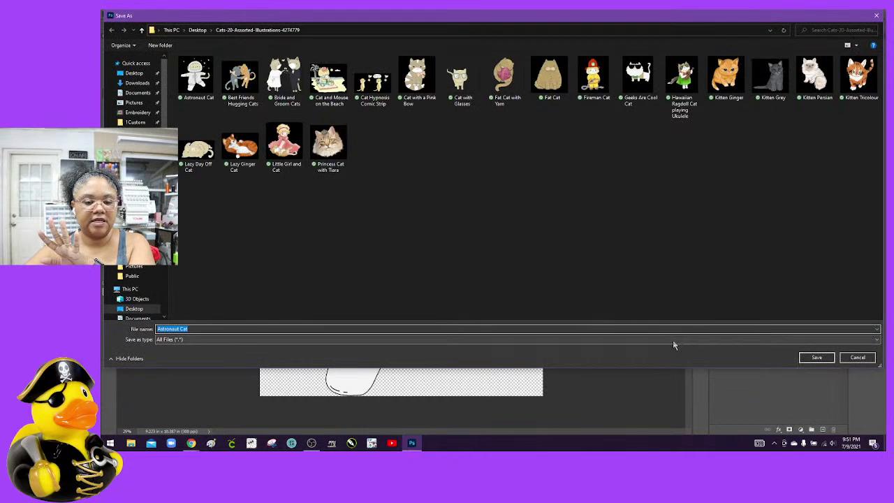
pyautogui.click(828, 361)
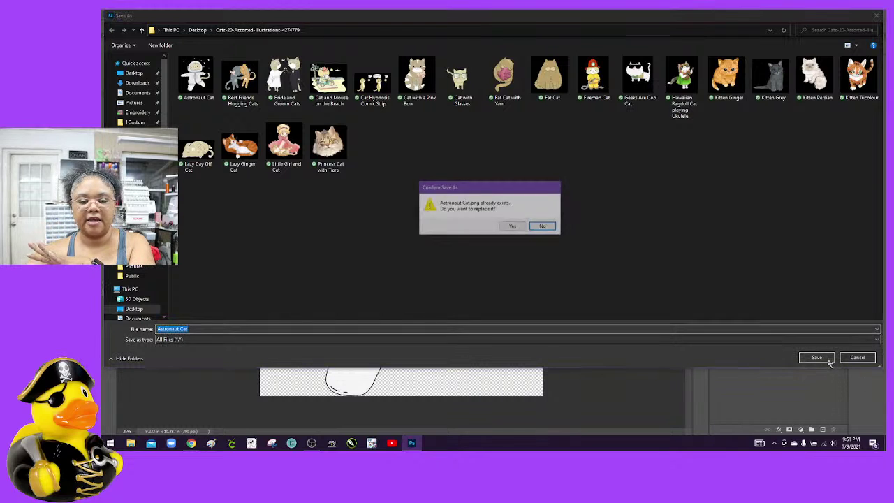
pyautogui.click(513, 227)
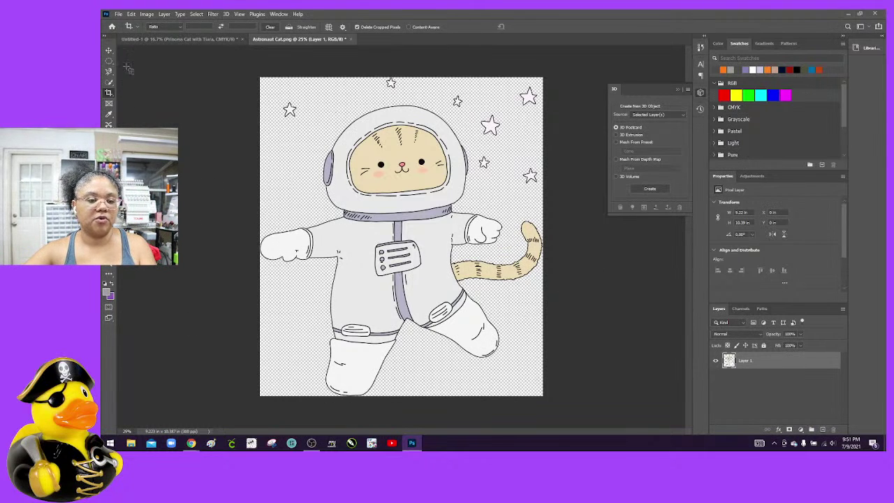
# Open the Cat with Glasses image from the illustrations folder as its own document, accepting the default color profile option
pyautogui.click(118, 14)
pyautogui.click(129, 28)
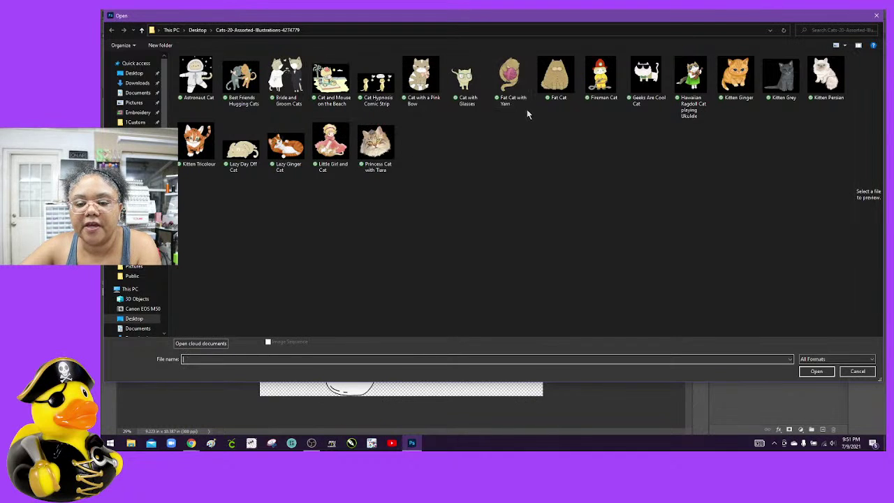
pyautogui.click(479, 95)
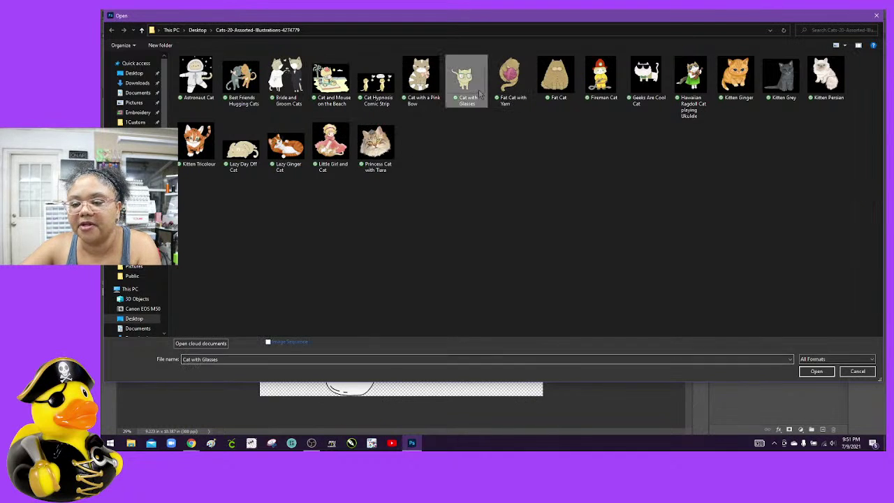
pyautogui.click(816, 371)
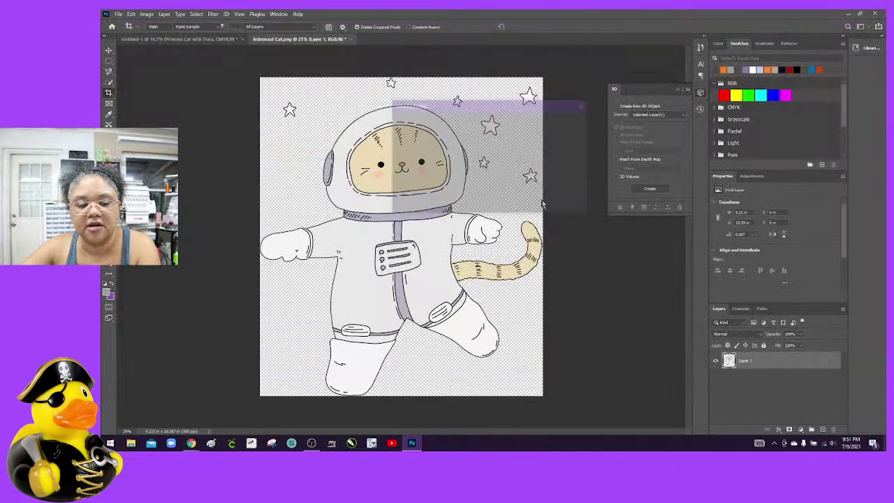
pyautogui.click(543, 204)
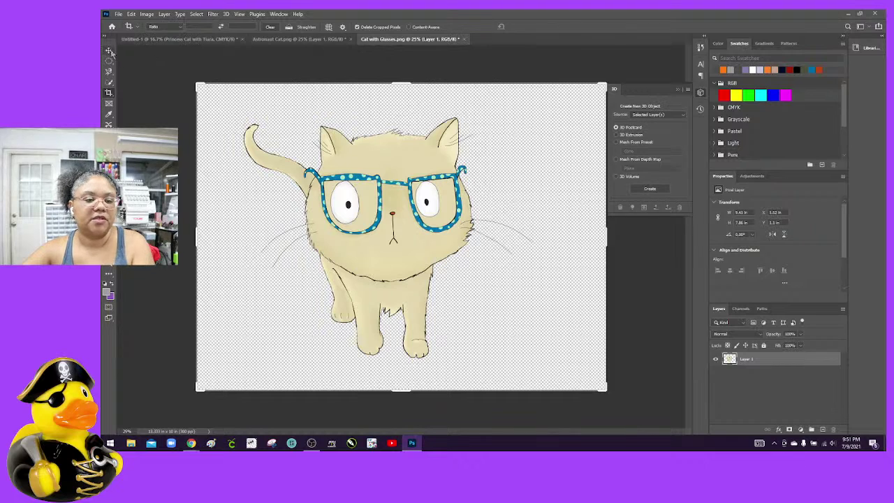
# Move the Cat with Glasses slightly right on its canvas and crop all four sides to the artwork, about 9.41 x 7.86 in
pyautogui.click(108, 50)
pyautogui.moveTo(392, 271); pyautogui.dragTo(413, 268)
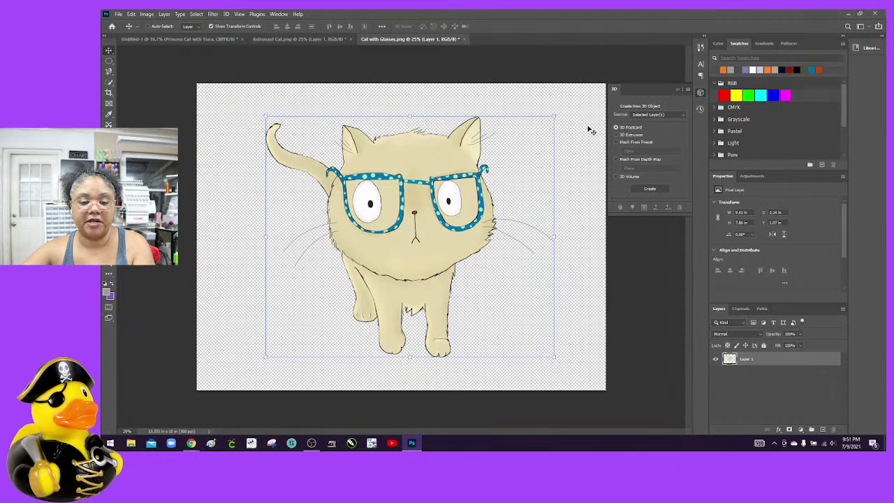
pyautogui.click(109, 92)
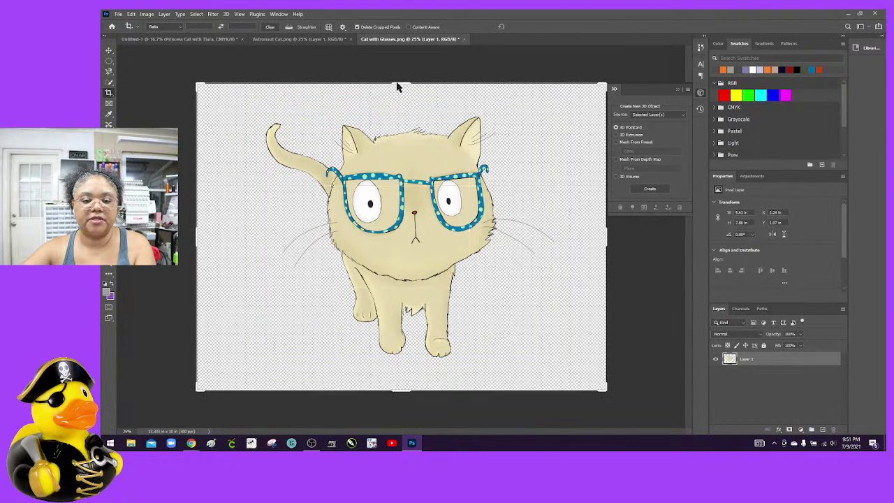
pyautogui.moveTo(401, 89); pyautogui.dragTo(399, 100)
pyautogui.moveTo(393, 377); pyautogui.dragTo(397, 357)
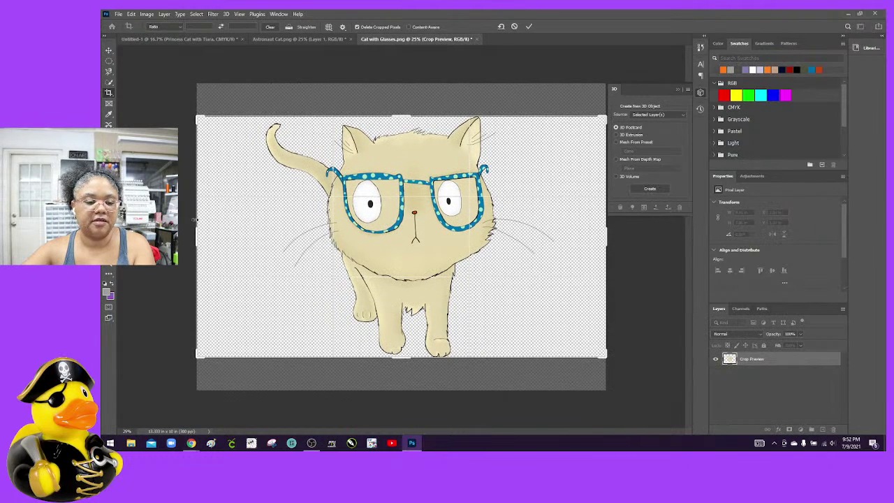
pyautogui.moveTo(197, 235); pyautogui.dragTo(228, 235)
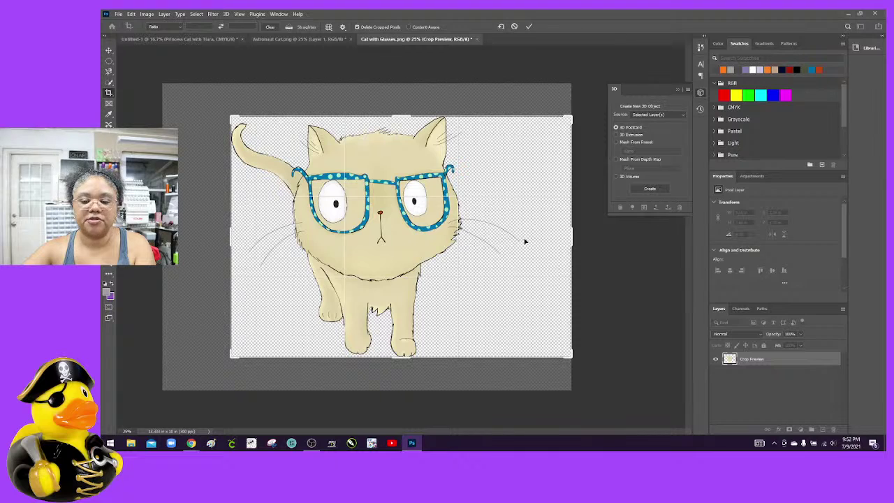
pyautogui.moveTo(569, 236); pyautogui.dragTo(544, 236)
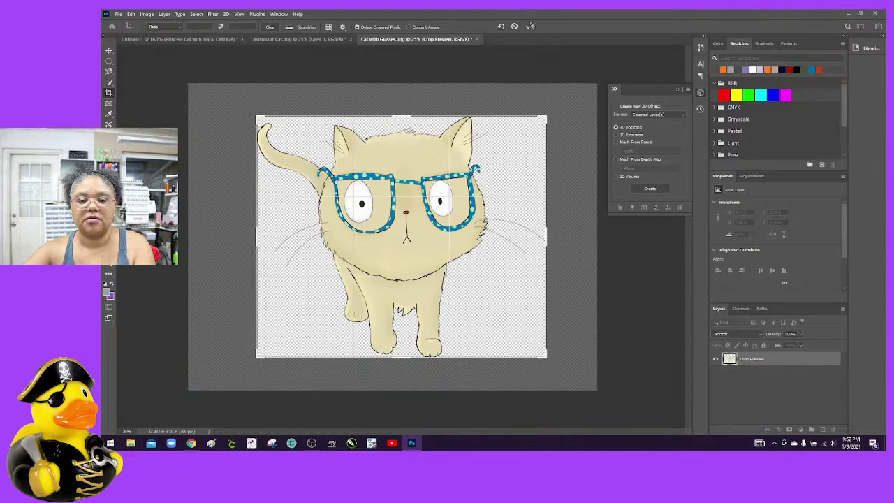
pyautogui.click(531, 26)
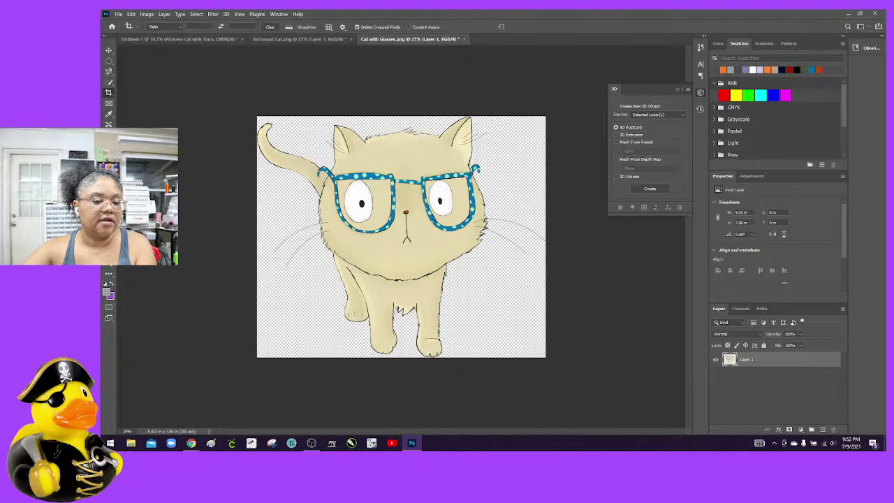
# Recolor the blue parts of the cat's glasses orange with the Paint Bucket tool, filling both frames, the bridge and the two temple tips
pyautogui.press('g')
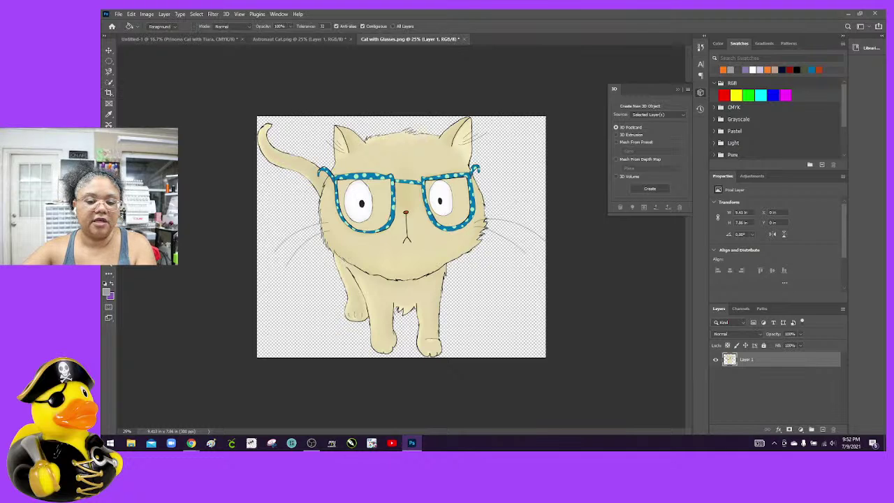
pyautogui.click(727, 68)
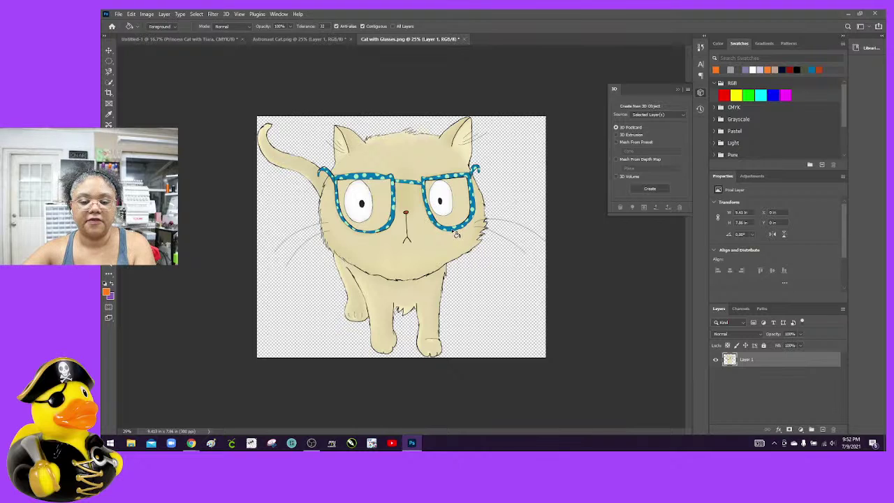
pyautogui.click(454, 234)
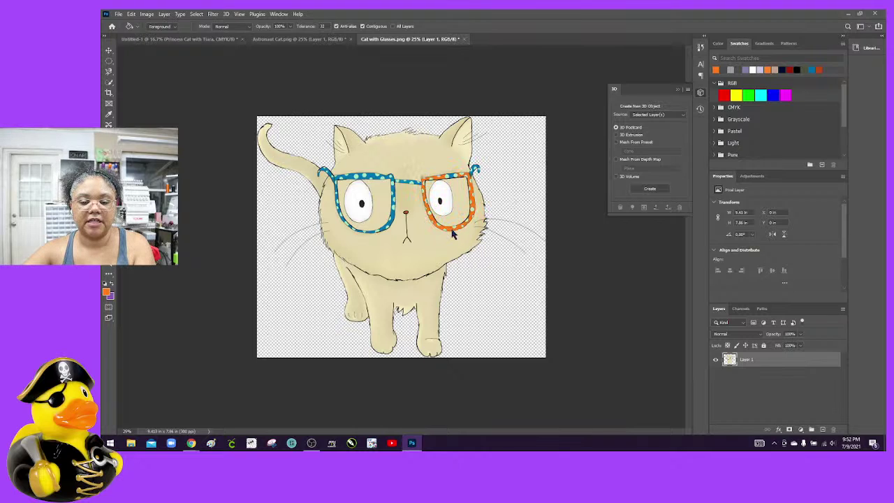
pyautogui.click(474, 174)
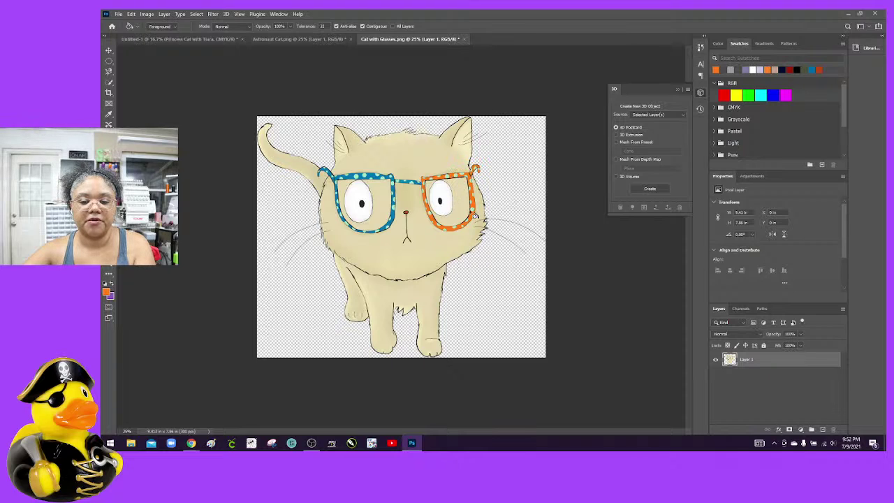
pyautogui.click(405, 187)
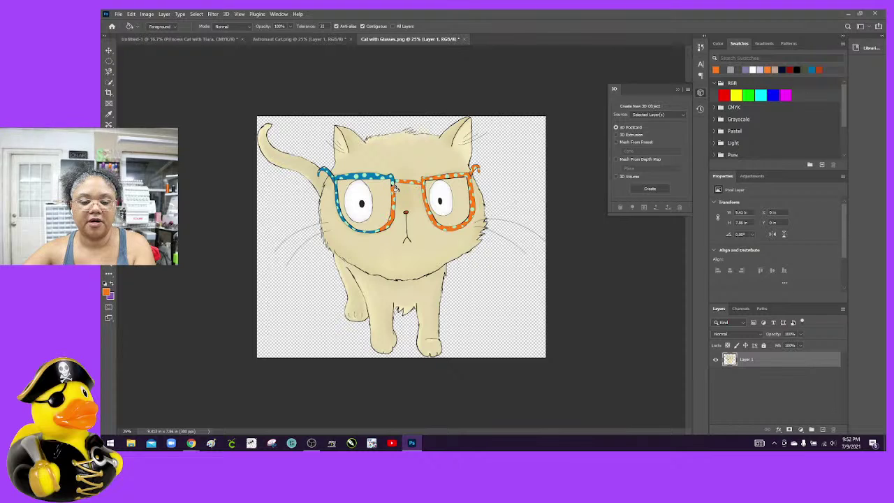
pyautogui.click(393, 183)
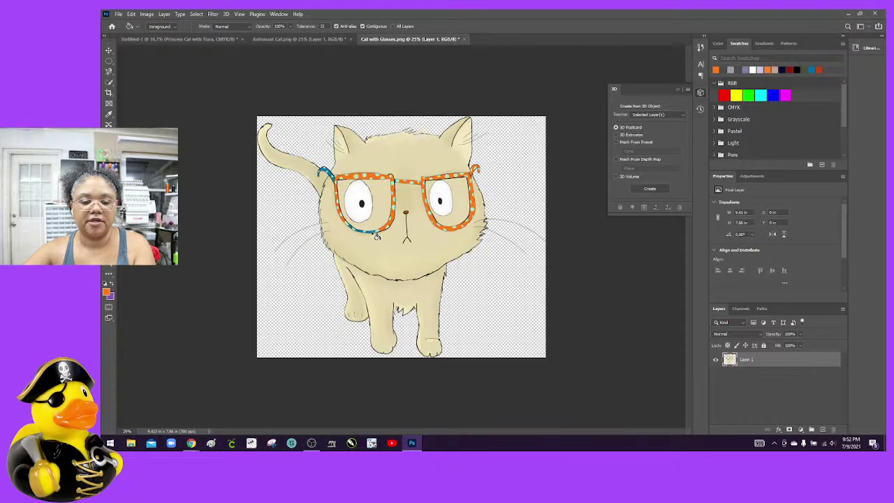
pyautogui.click(354, 229)
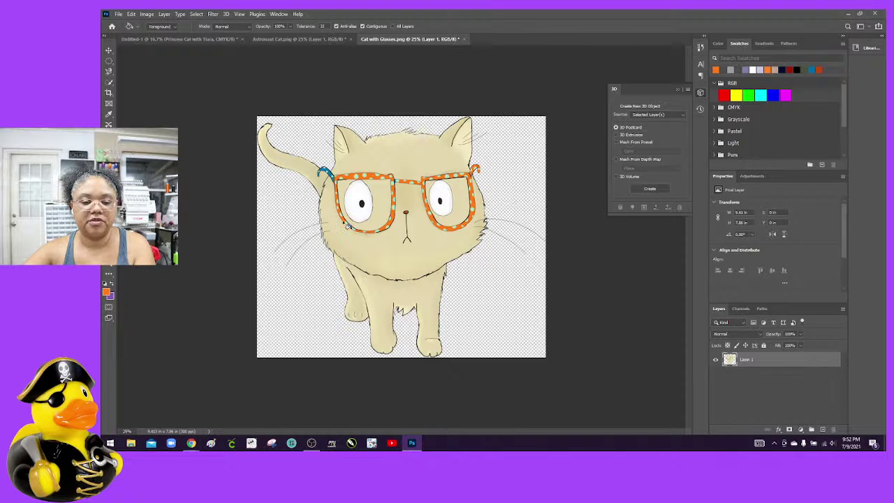
pyautogui.click(324, 174)
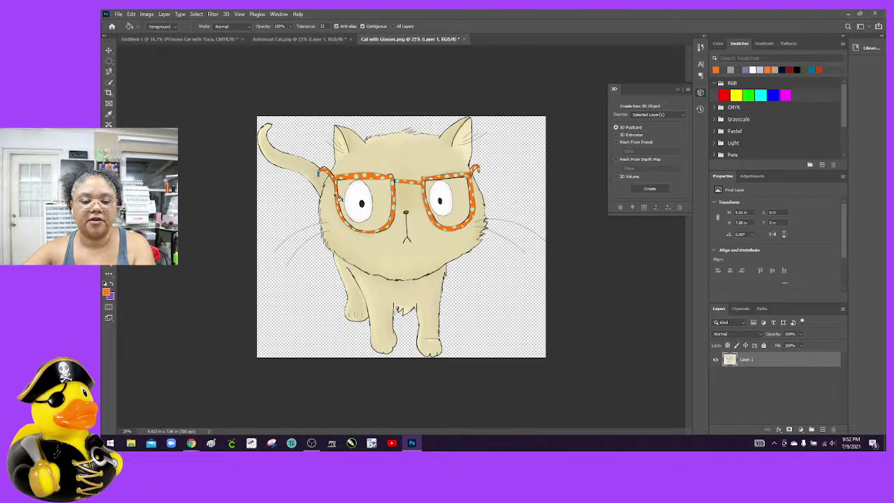
# Fill the remaining blue piece of the glasses' temple on the cat's tail side with orange
pyautogui.click(321, 176)
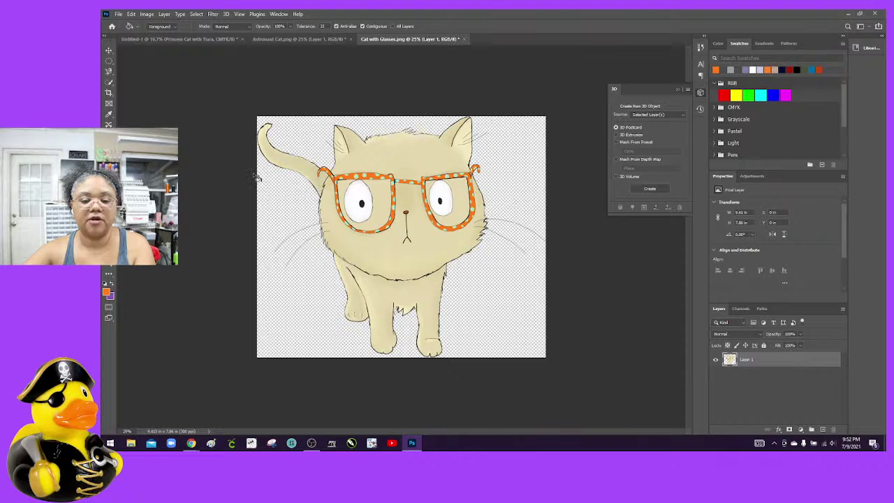
pyautogui.click(109, 51)
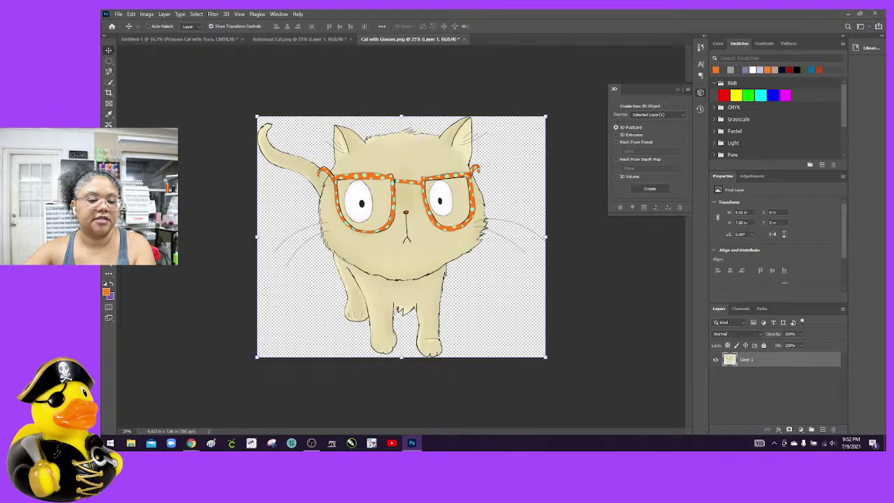
# Try a pure red Paint Bucket fill on the glasses frame farther from the tail, and undo the fill
pyautogui.click(108, 178)
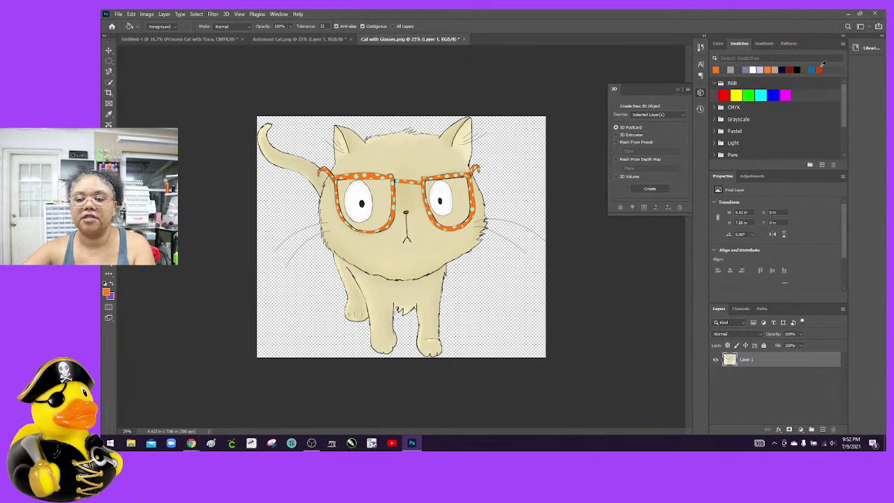
pyautogui.click(724, 95)
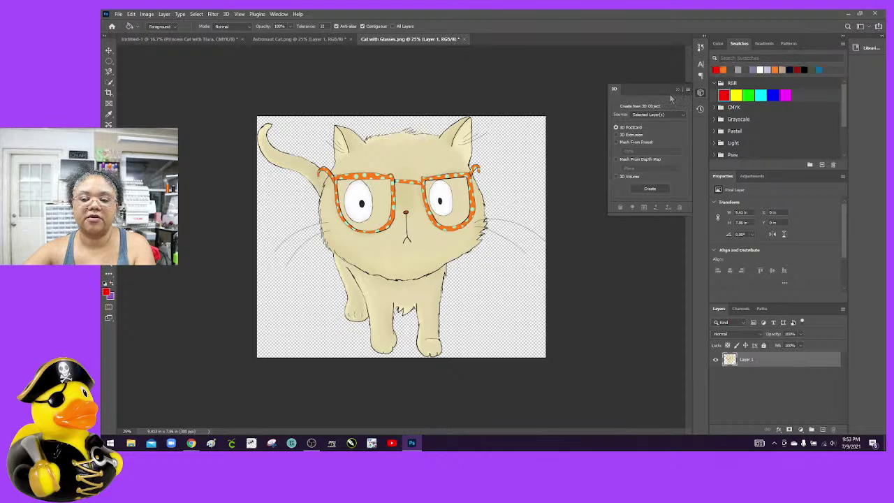
pyautogui.click(428, 181)
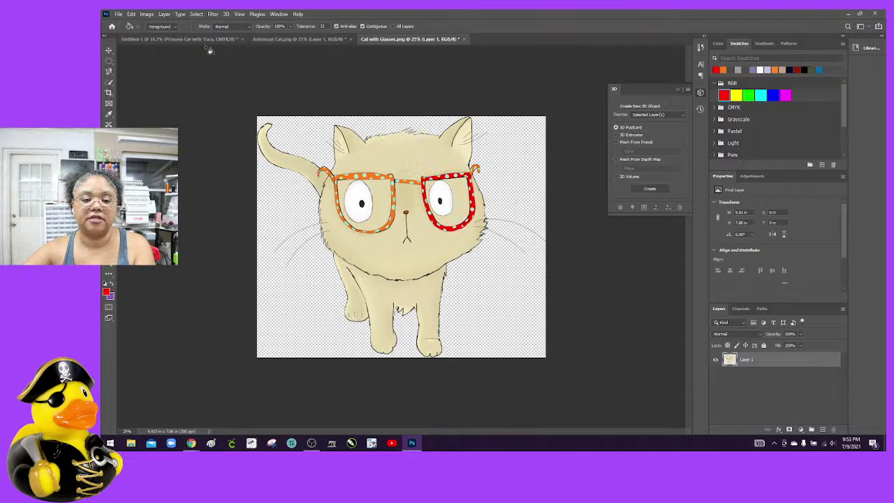
pyautogui.click(132, 14)
pyautogui.click(152, 23)
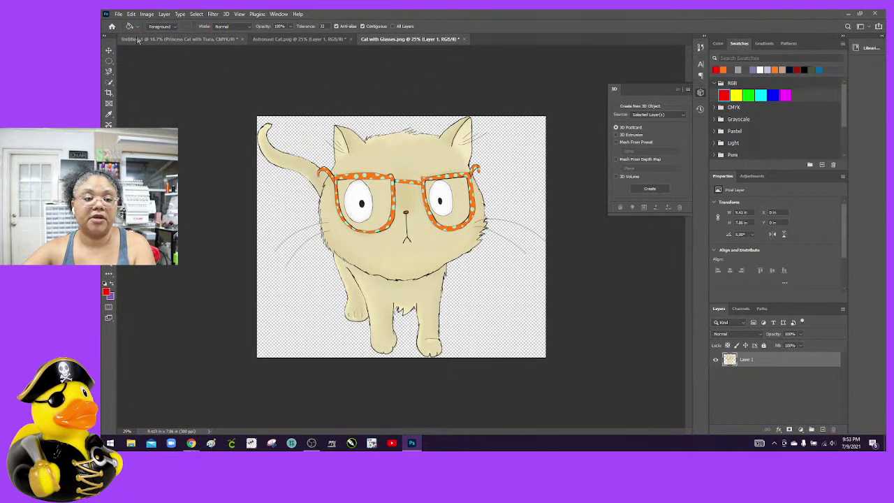
# Export the recolored cat as a PNG named "Cat with Glasses remix" in the illustrations folder
pyautogui.click(119, 15)
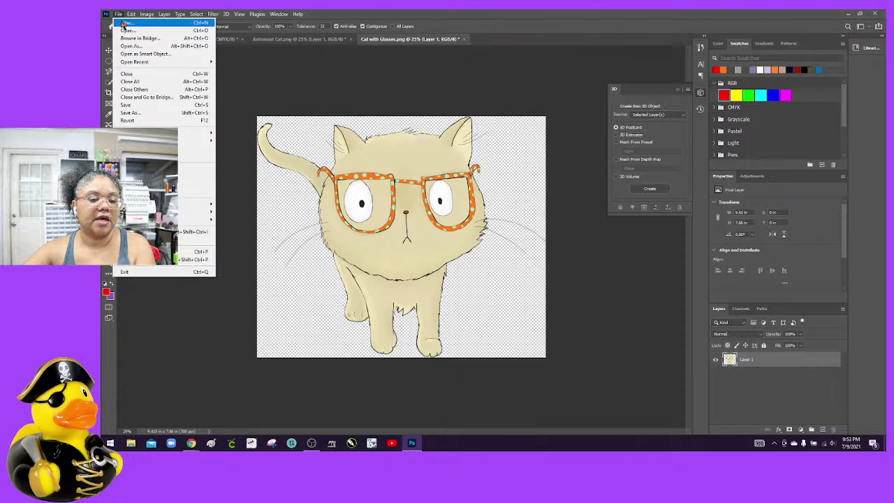
pyautogui.moveTo(196, 132)
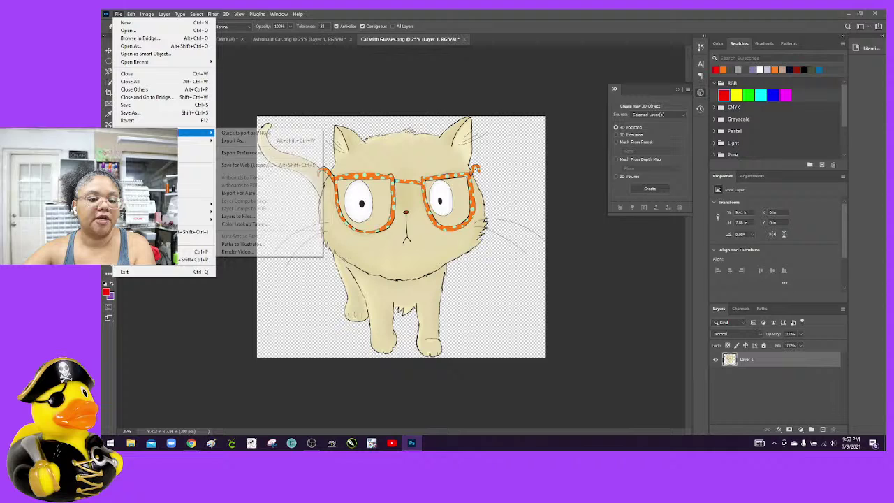
pyautogui.click(231, 133)
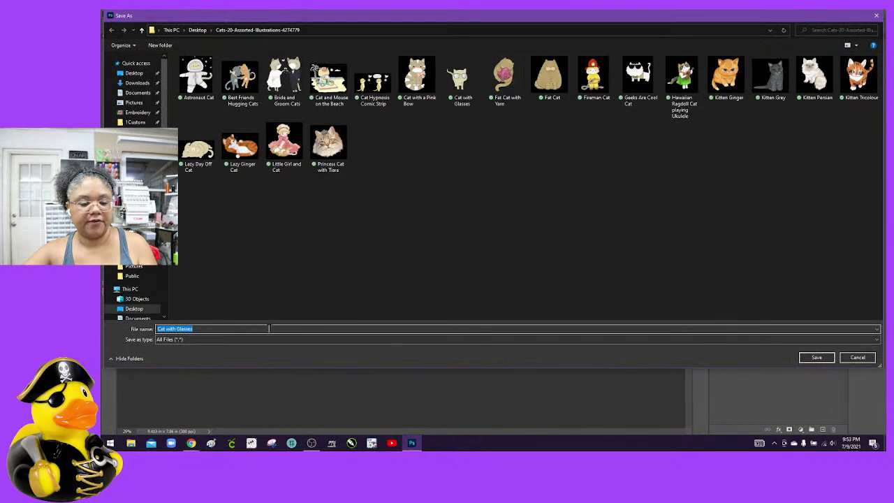
pyautogui.click(269, 328)
pyautogui.write('re')
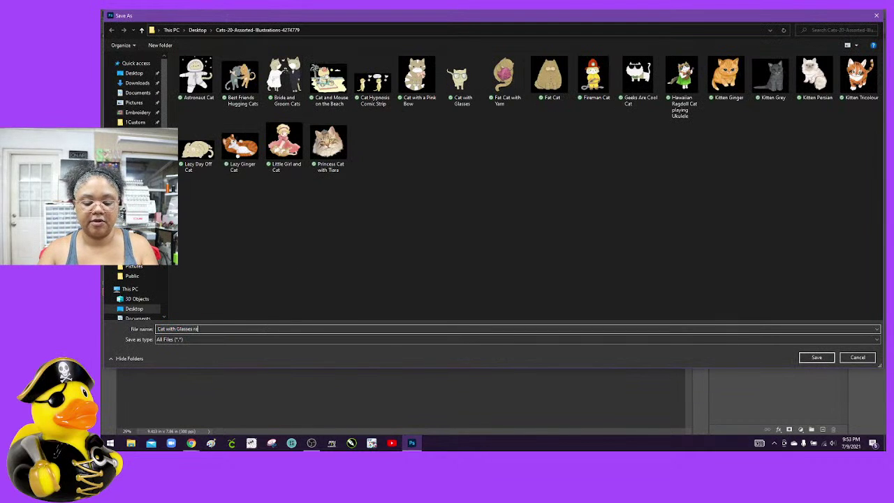
pyautogui.write('mix')
pyautogui.press('Return')
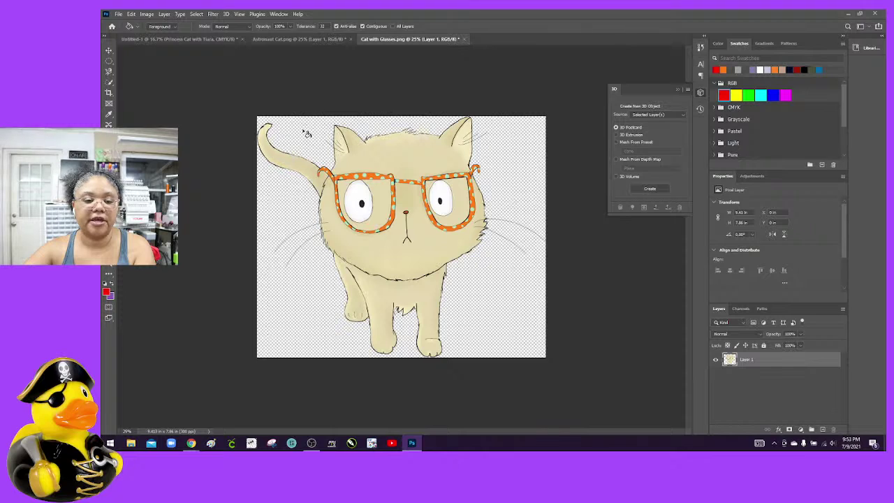
# Open the Best Friends Hugging Cats image as its own document, assigning the working RGB profile Adobe RGB (1998)
pyautogui.click(118, 14)
pyautogui.click(131, 34)
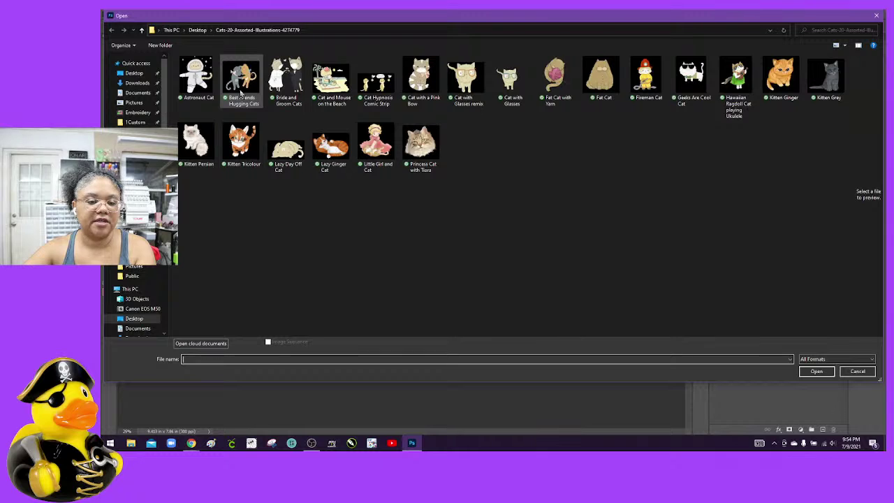
pyautogui.click(240, 94)
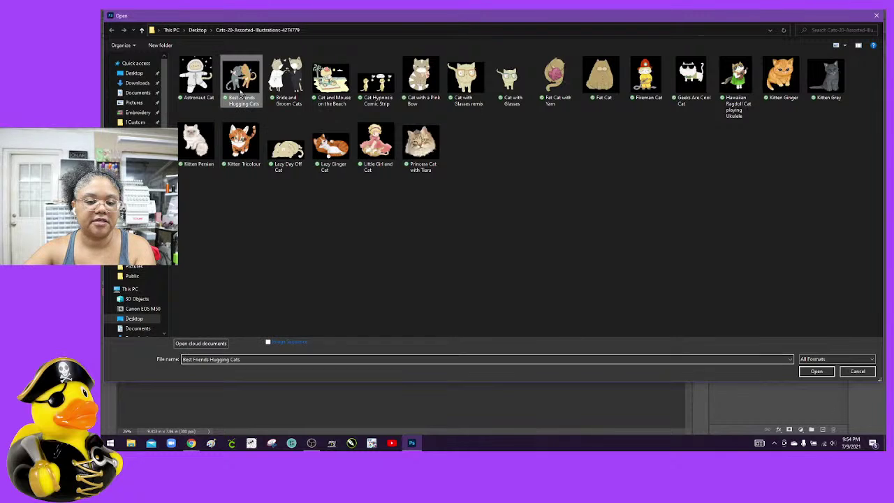
pyautogui.click(814, 371)
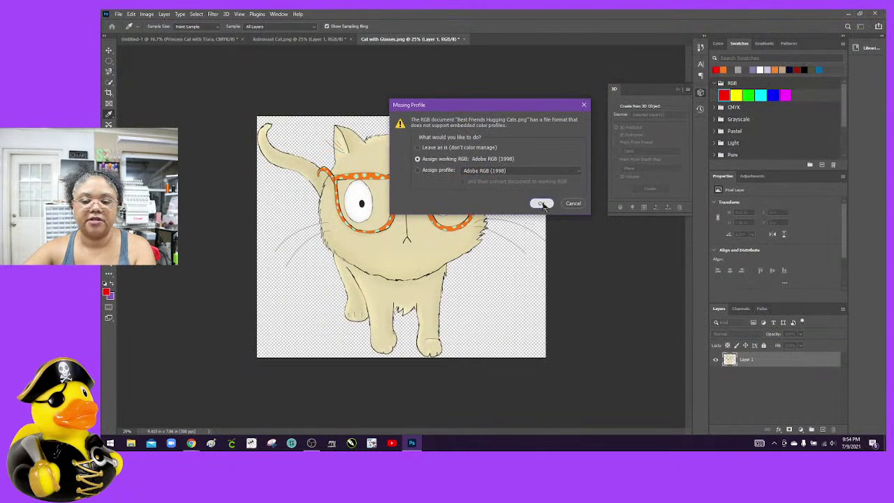
pyautogui.click(542, 203)
pyautogui.press('g')
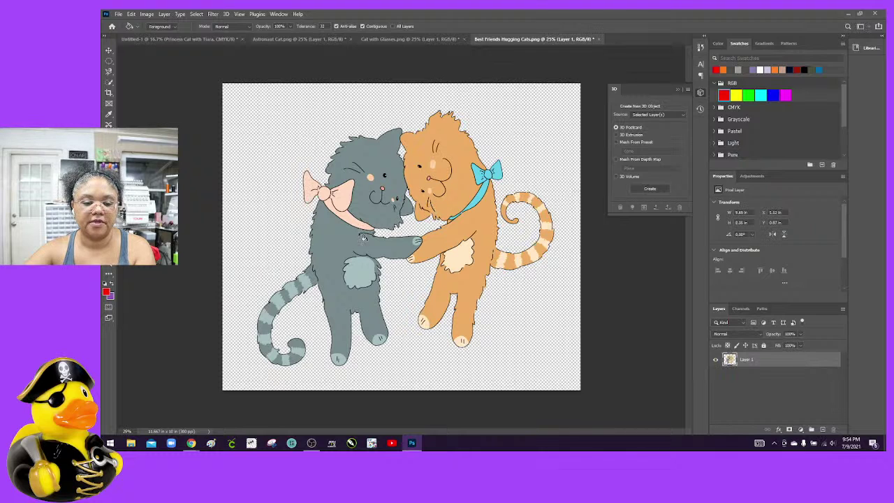
# Crop all four sides of the hugging cats image to the artwork, about 9.69 x 8.35 in
pyautogui.click(108, 92)
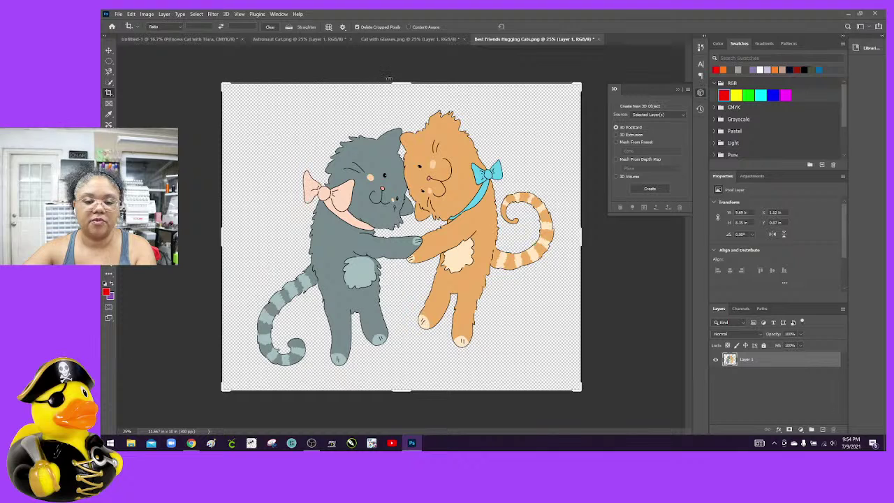
pyautogui.moveTo(400, 84); pyautogui.dragTo(393, 95)
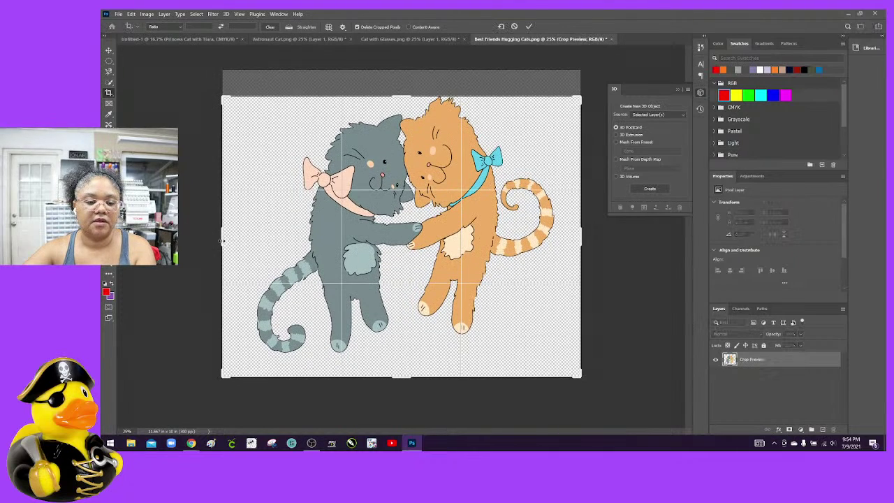
pyautogui.moveTo(221, 241); pyautogui.dragTo(239, 244)
pyautogui.moveTo(563, 241); pyautogui.dragTo(551, 239)
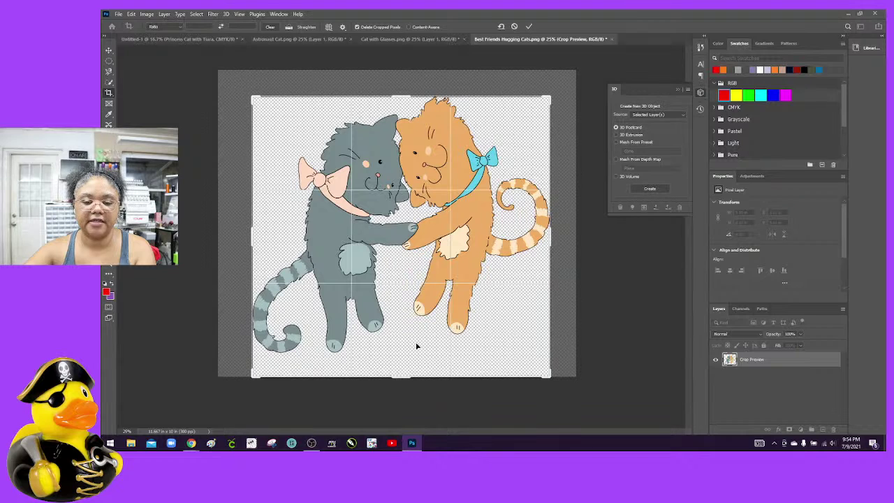
pyautogui.moveTo(405, 373); pyautogui.dragTo(407, 352)
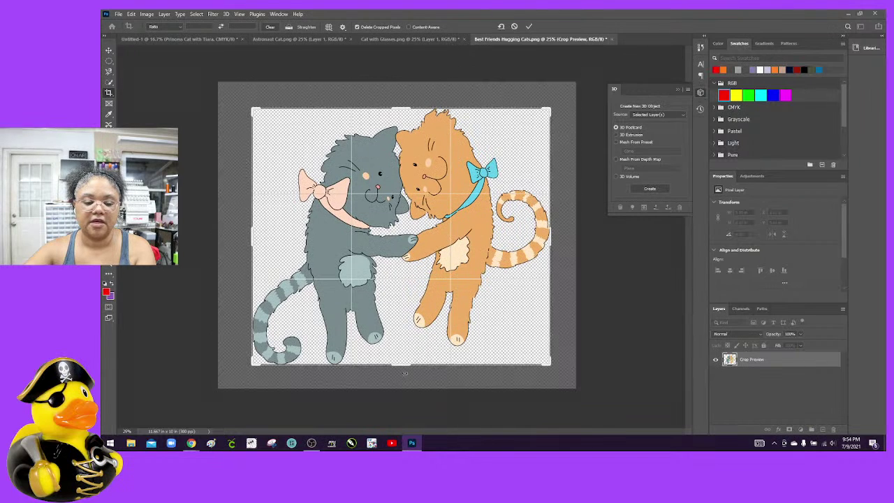
pyautogui.click(529, 27)
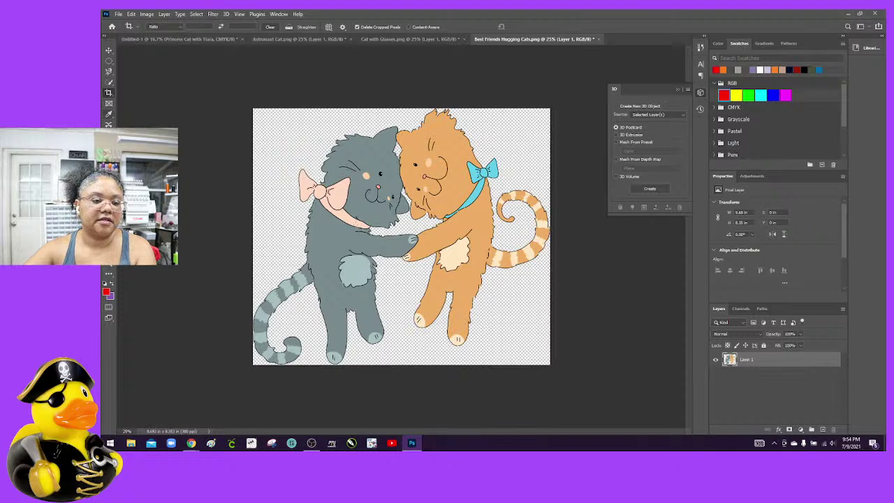
# Recolor the grey cat's pink bow and neck ribbon red with the Paint Bucket tool
pyautogui.press('g')
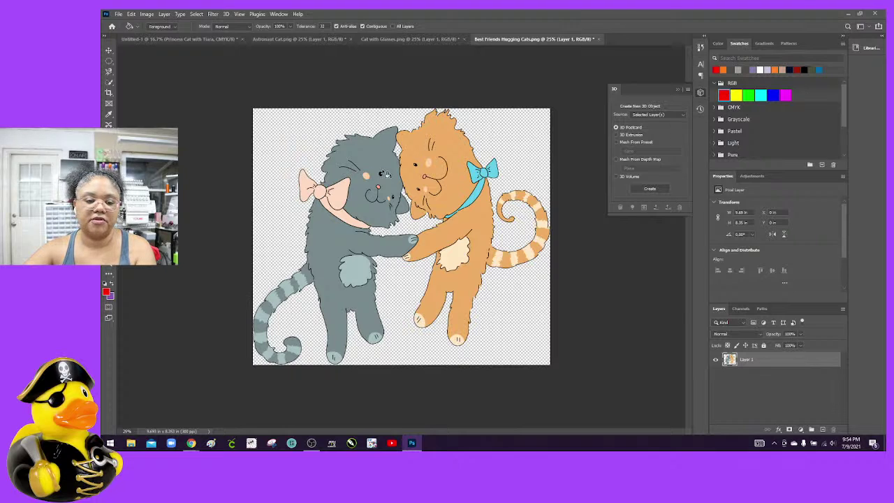
pyautogui.click(342, 201)
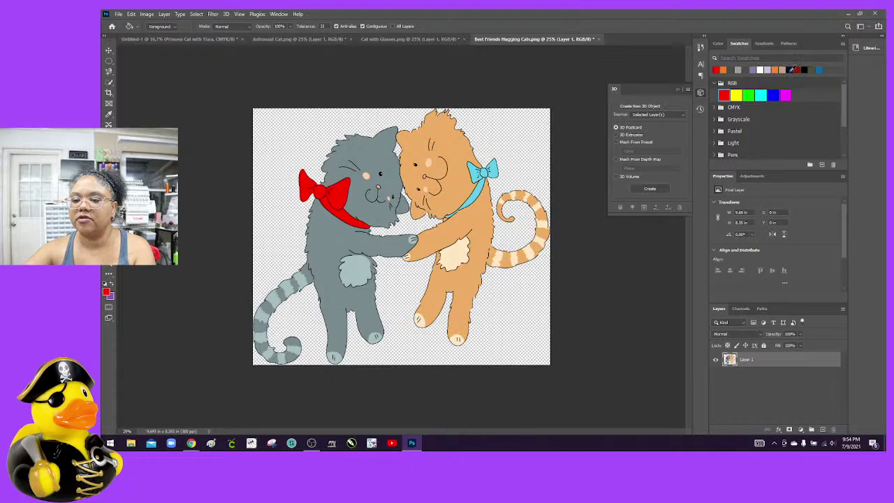
# Try a dark navy fill on one wing of the orange cat's bow, and undo the fill
pyautogui.click(791, 69)
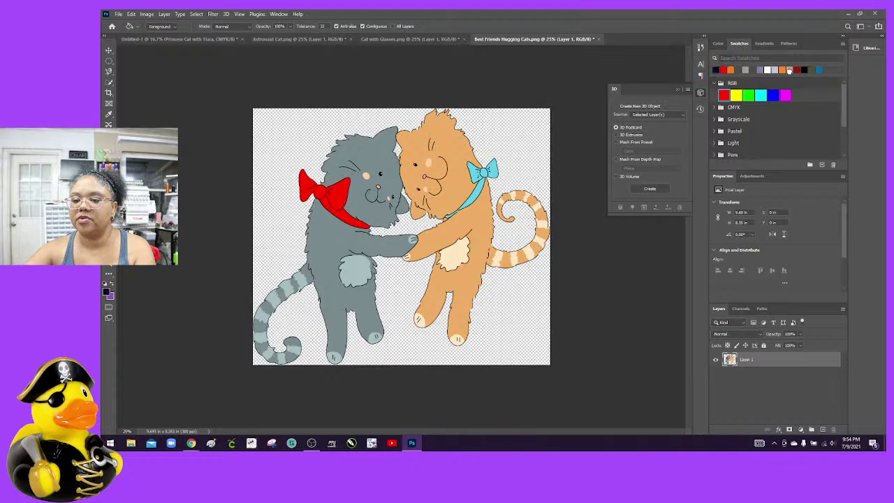
pyautogui.click(475, 174)
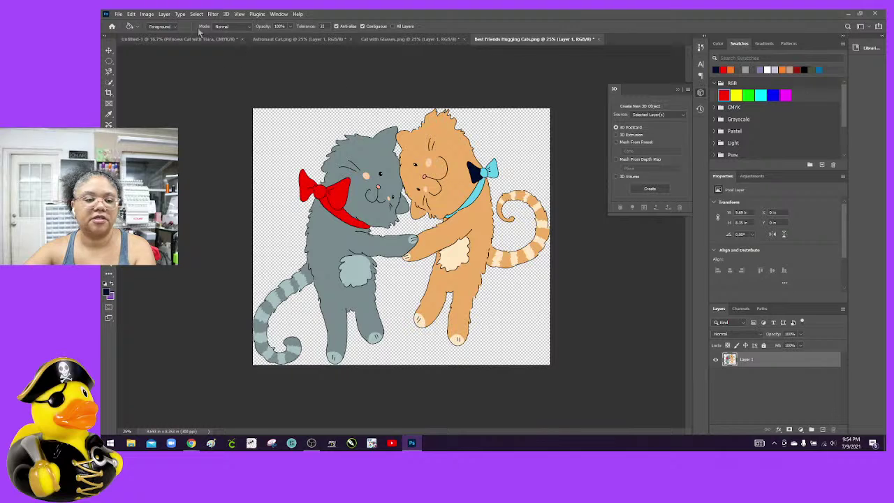
pyautogui.click(130, 14)
pyautogui.click(143, 19)
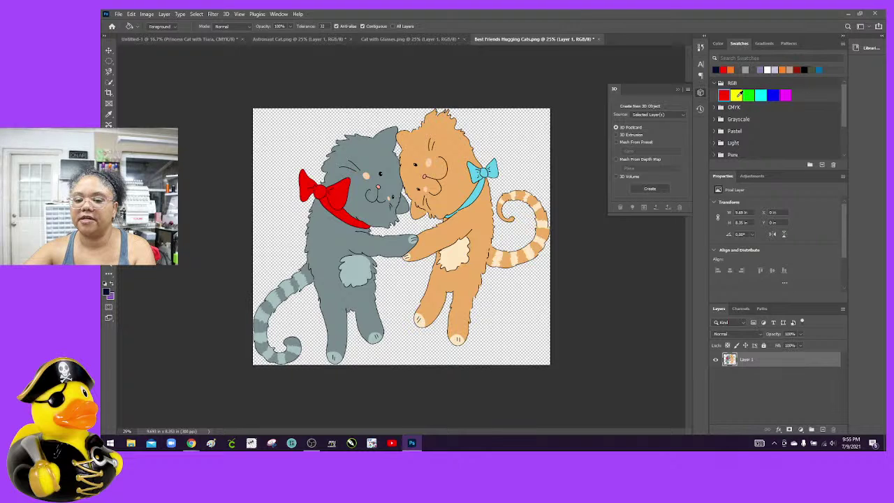
# Recolor the orange cat's blue bow and neck ribbon yellow with the Paint Bucket tool
pyautogui.click(737, 95)
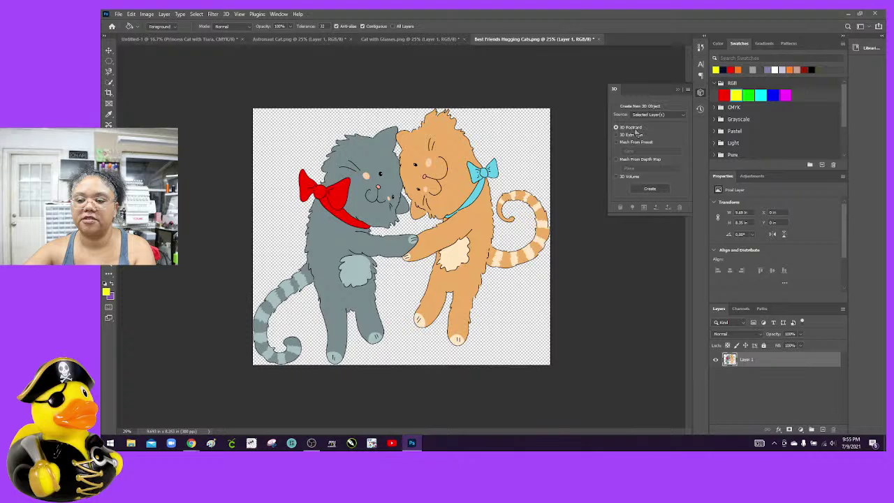
pyautogui.click(479, 202)
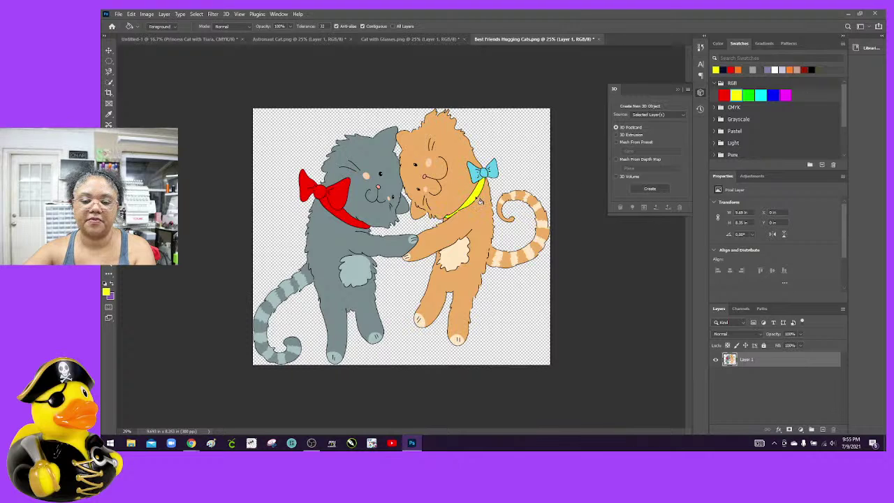
pyautogui.click(494, 174)
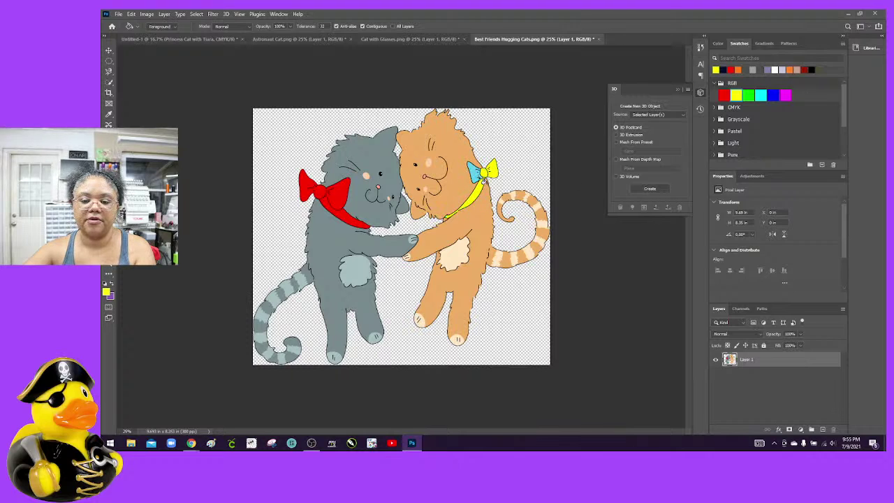
pyautogui.click(477, 178)
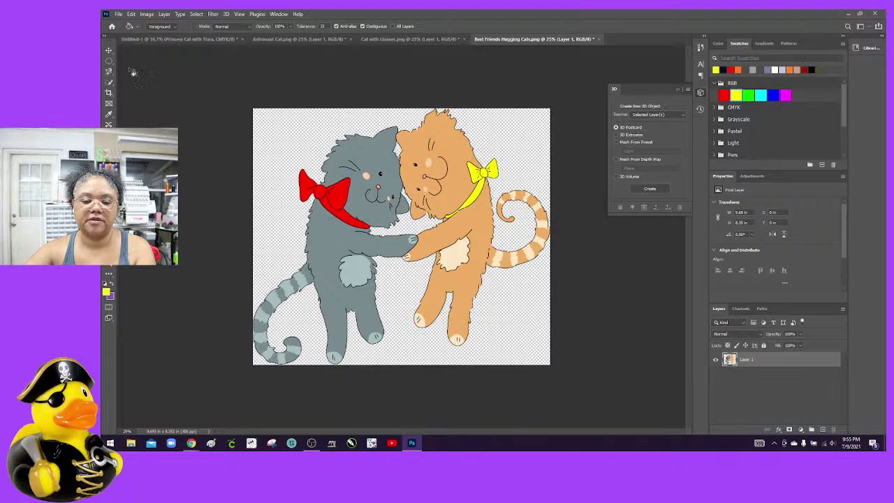
# Export the recolored cats as a PNG named "Best Friends Hugging Cats remix" in the illustrations folder
pyautogui.click(118, 14)
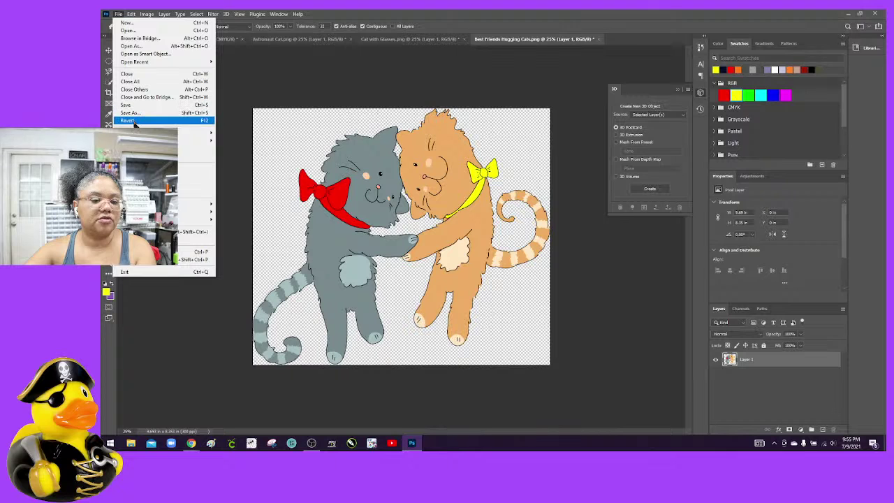
pyautogui.moveTo(204, 139)
pyautogui.click(231, 136)
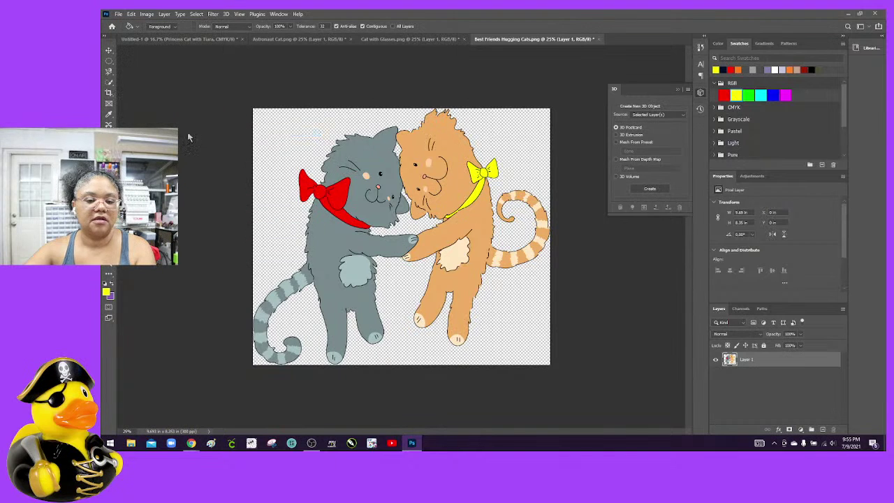
pyautogui.click(297, 329)
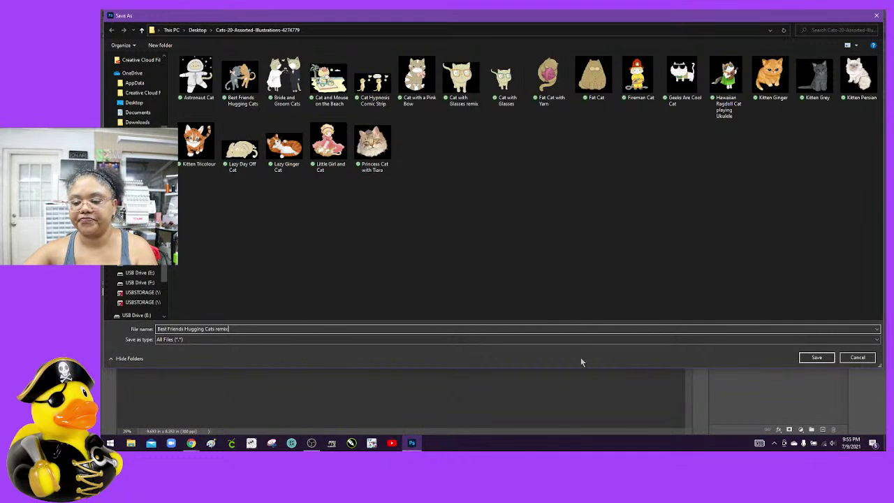
pyautogui.click(804, 358)
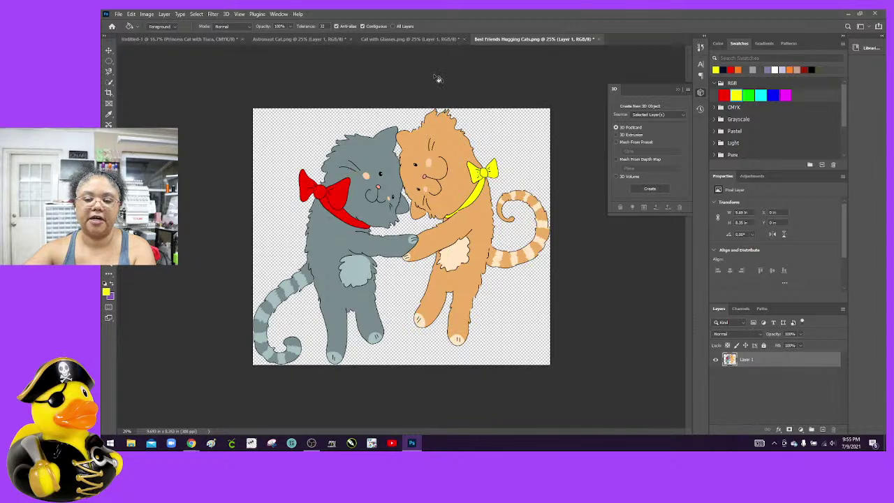
pyautogui.click(194, 42)
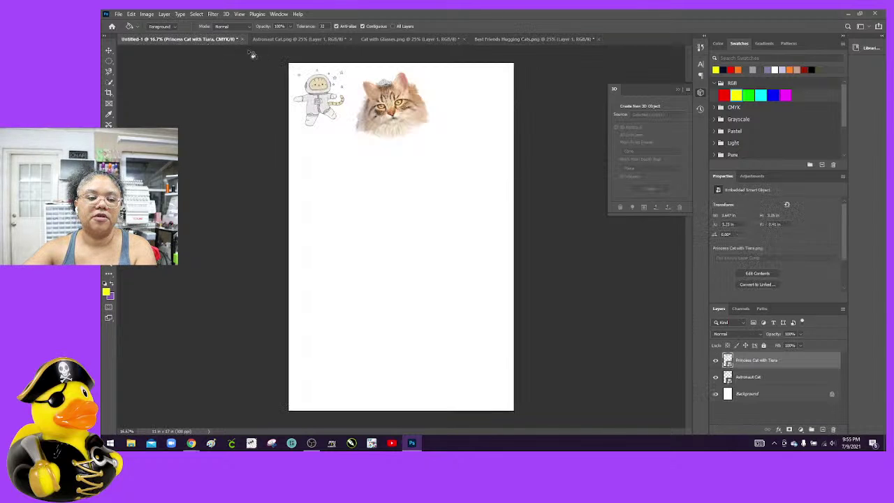
pyautogui.click(280, 40)
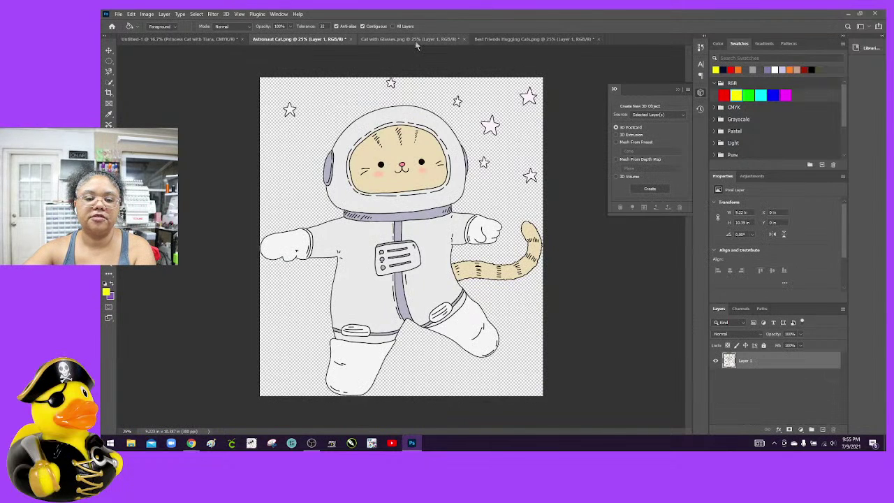
pyautogui.click(415, 39)
pyautogui.click(520, 40)
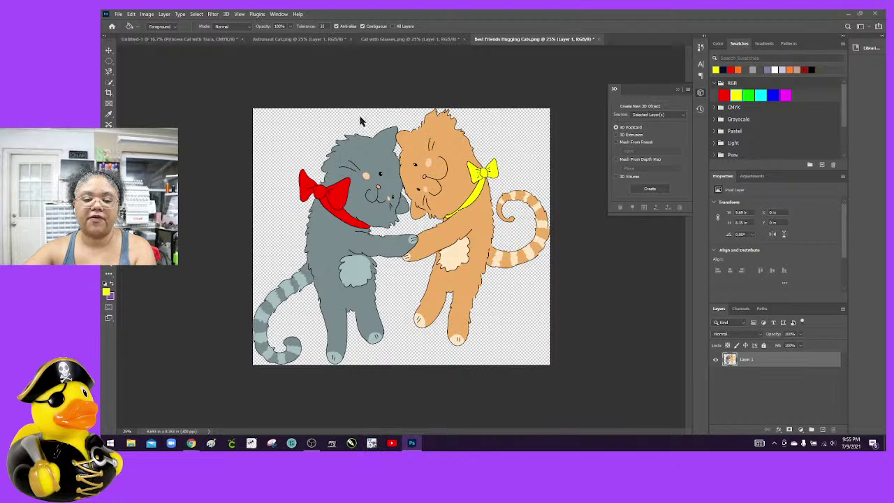
# Quit Photoshop, discarding the unsaved changes in all open documents, and close the Cats illustrations page in the browser
pyautogui.click(875, 14)
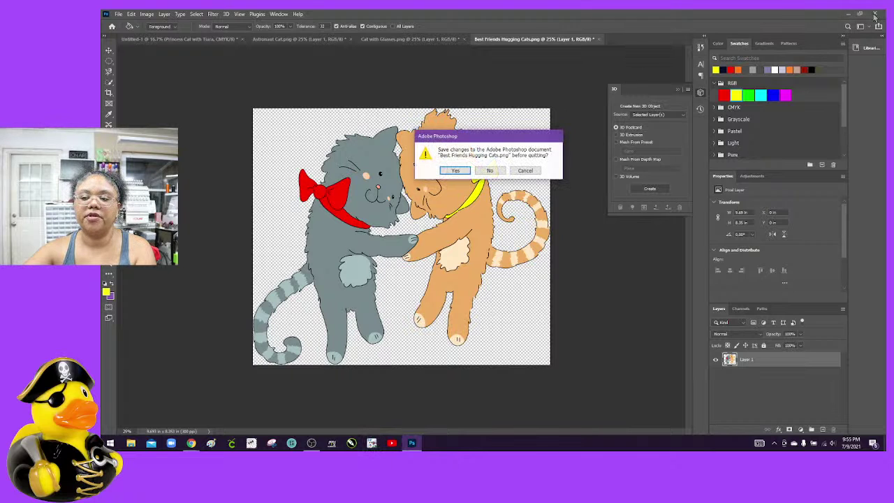
pyautogui.click(500, 172)
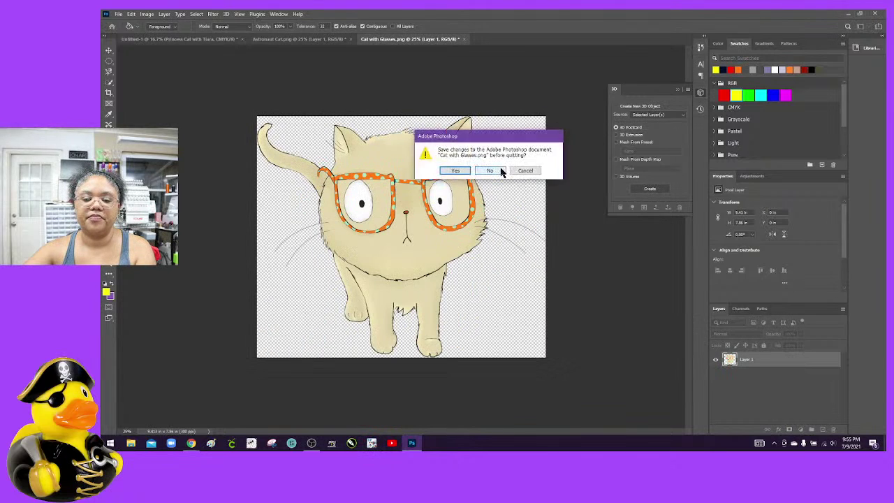
pyautogui.click(501, 172)
pyautogui.click(501, 173)
pyautogui.click(500, 171)
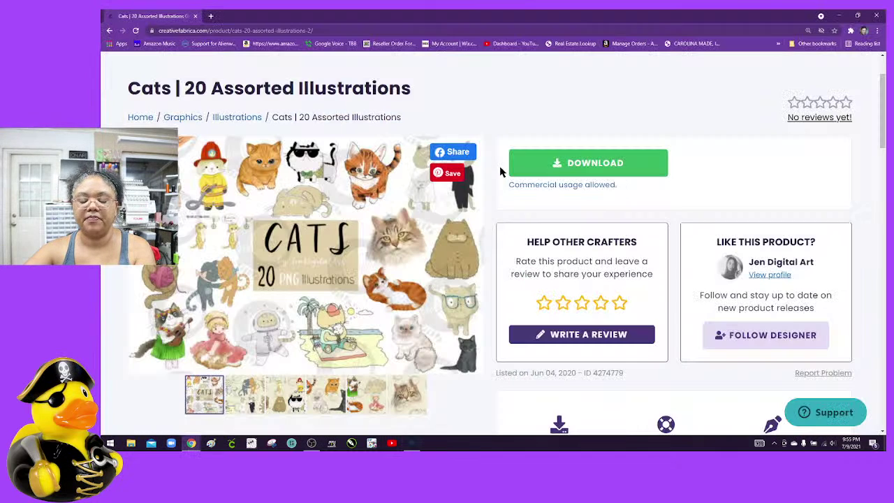
pyautogui.click(197, 16)
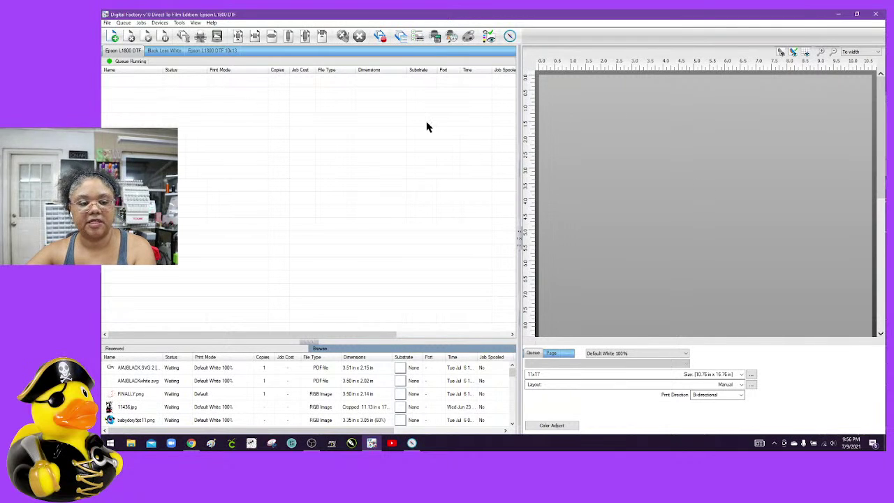
# In Digital Factory, import "Best Friends Hugging Cats remix" from the desktop's Cats-20-Assorted-Illustrations-4274779 folder into the Epson L1800 DTF queue, dismissing the Compass help window
pyautogui.click(113, 36)
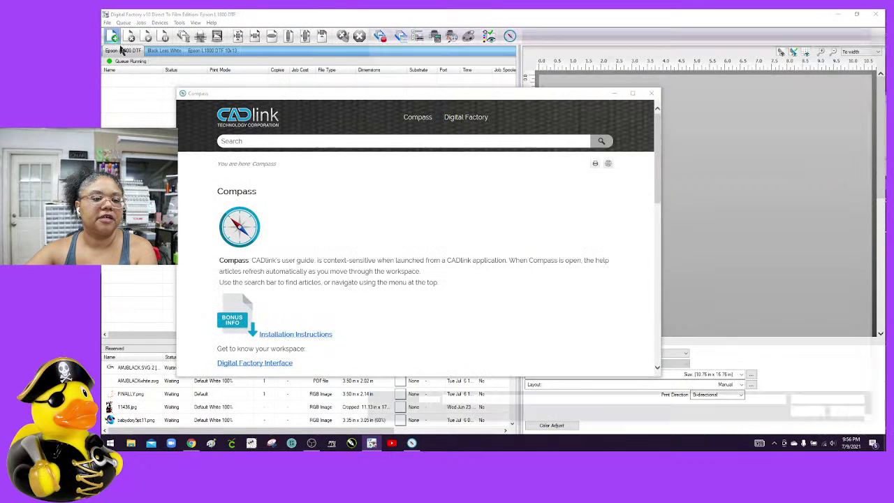
pyautogui.click(652, 94)
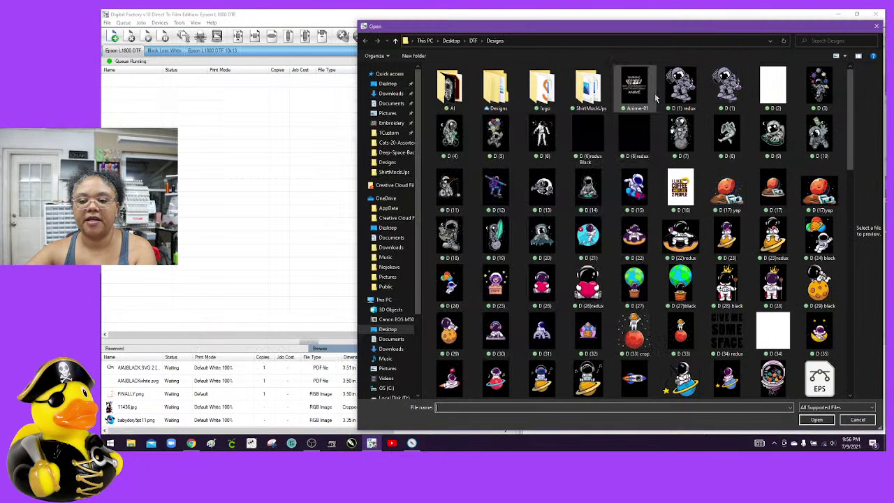
pyautogui.click(387, 84)
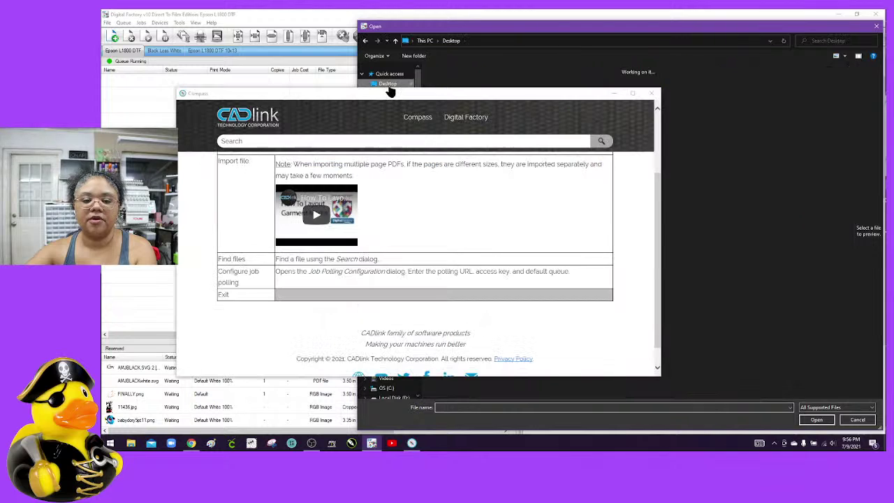
pyautogui.click(652, 94)
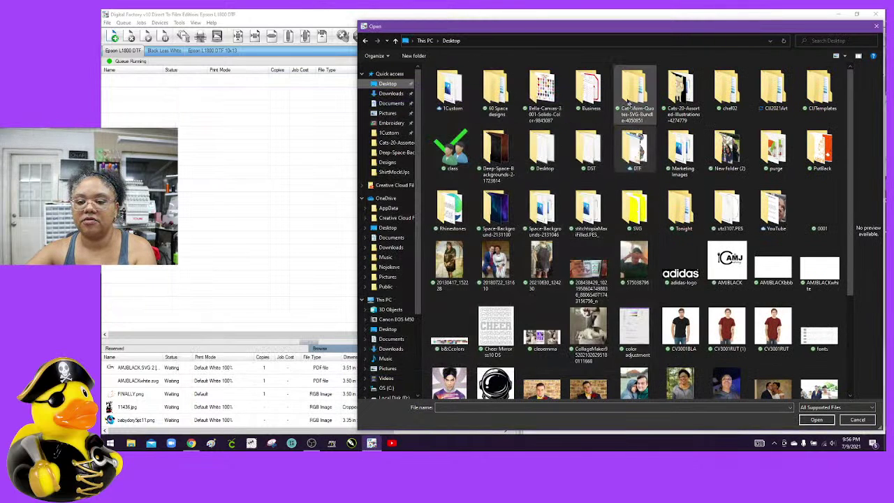
pyautogui.doubleClick(669, 96)
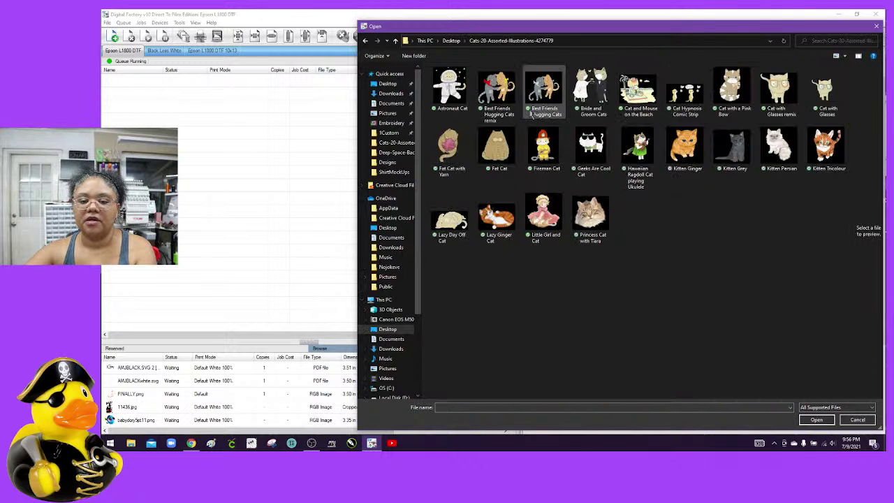
pyautogui.click(487, 120)
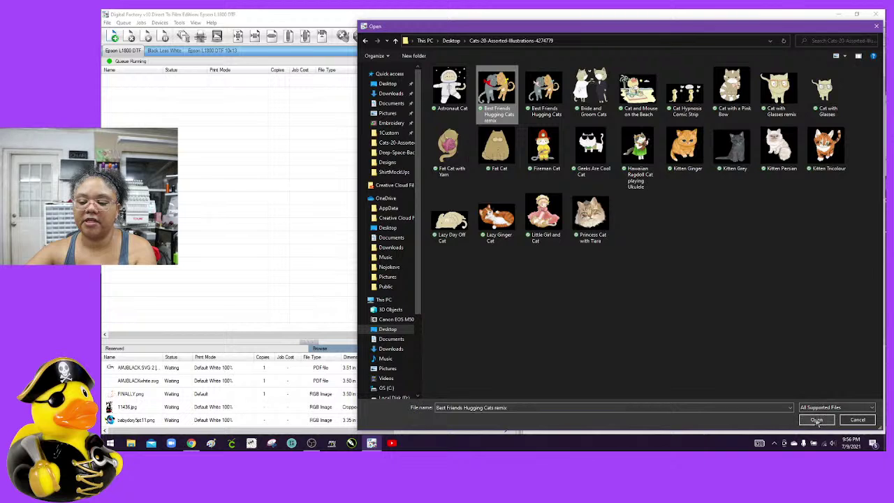
pyautogui.click(817, 420)
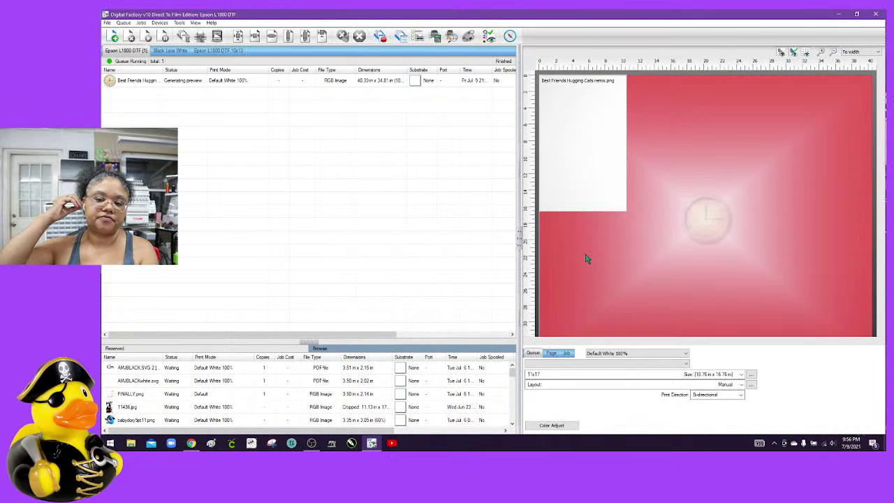